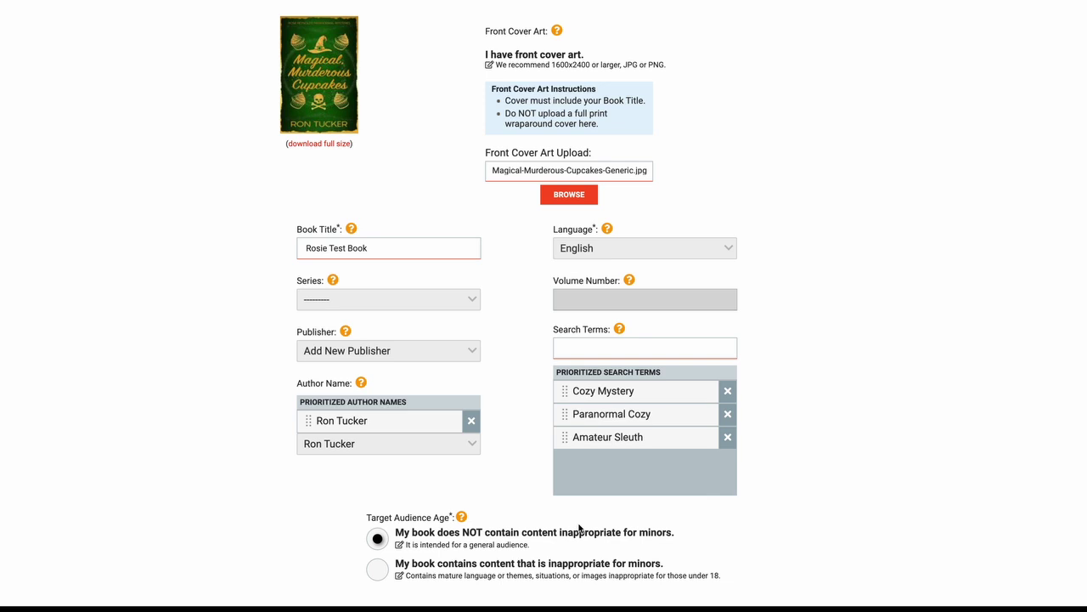
# Review the new ebook form's cover art, title, series, publisher, author, search terms, audience age and BISAC subject sections.
pyautogui.scroll(3, 579, 528)
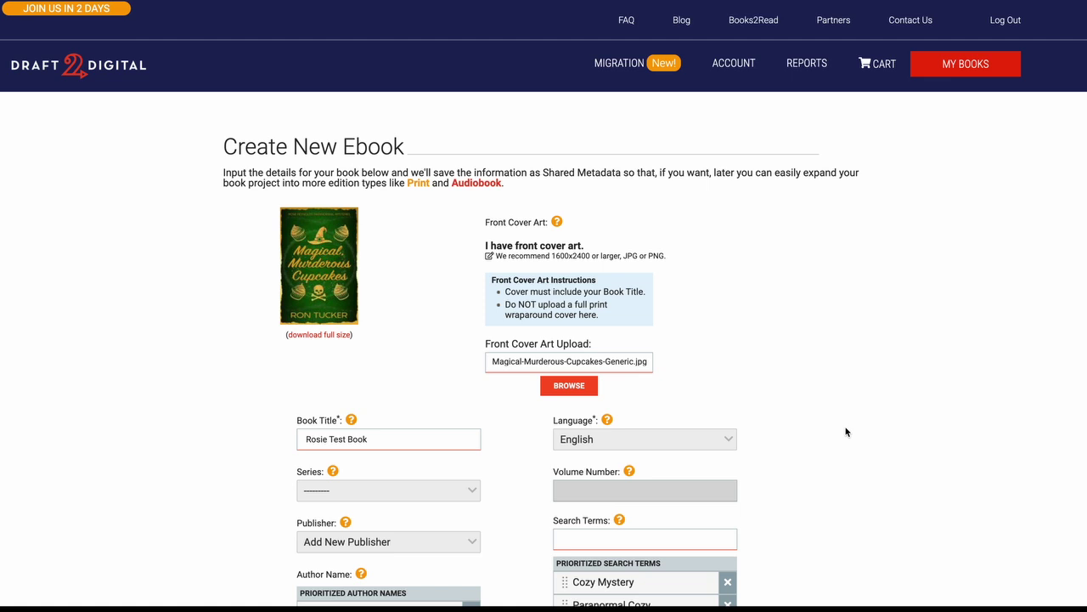
pyautogui.scroll(-1, 846, 431)
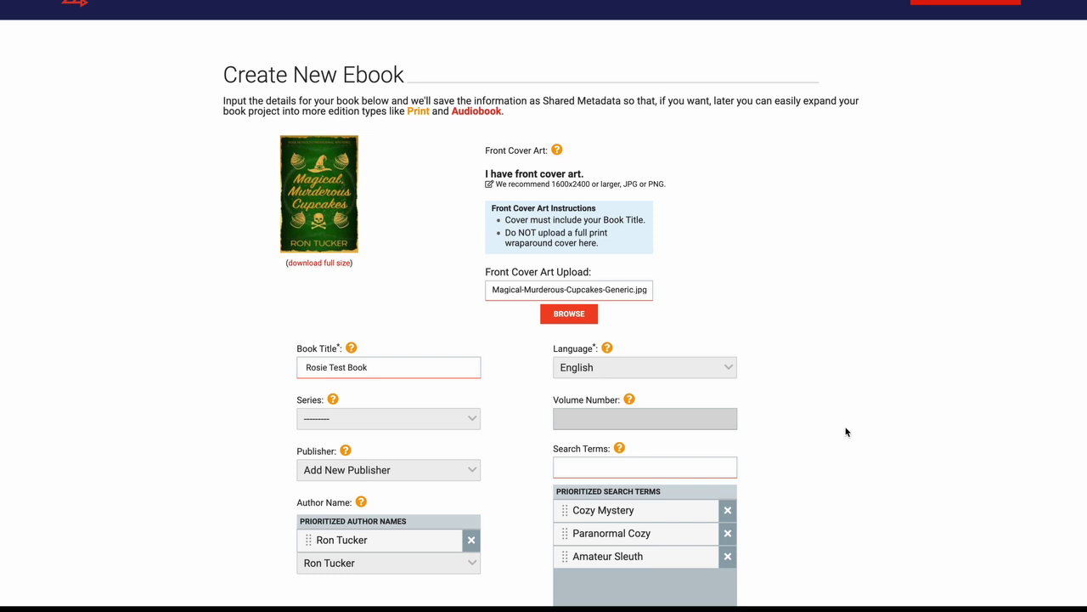
pyautogui.scroll(-1, 846, 431)
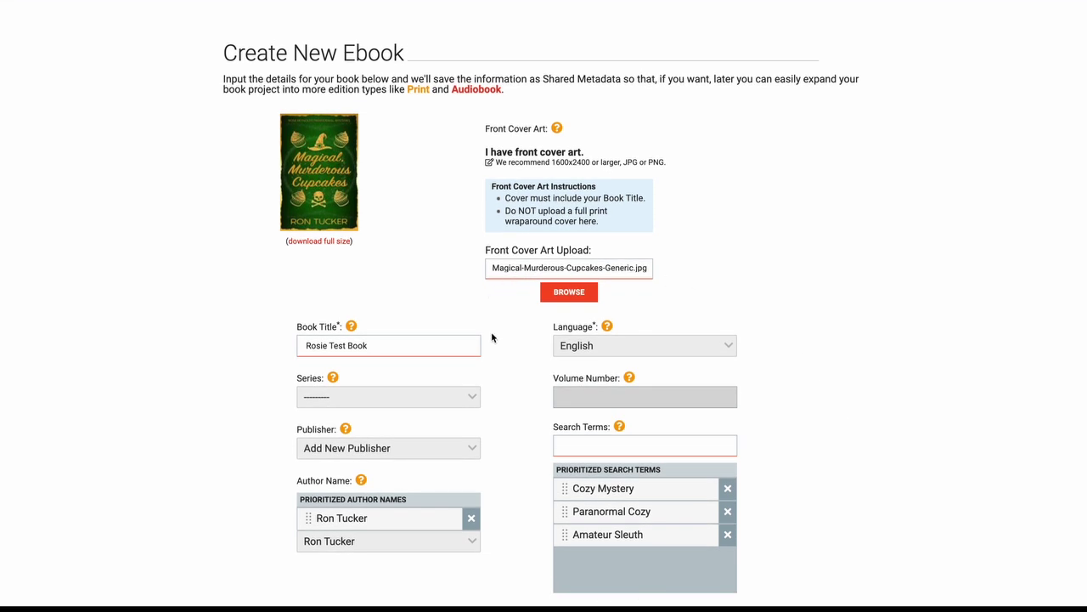
pyautogui.scroll(-2, 491, 337)
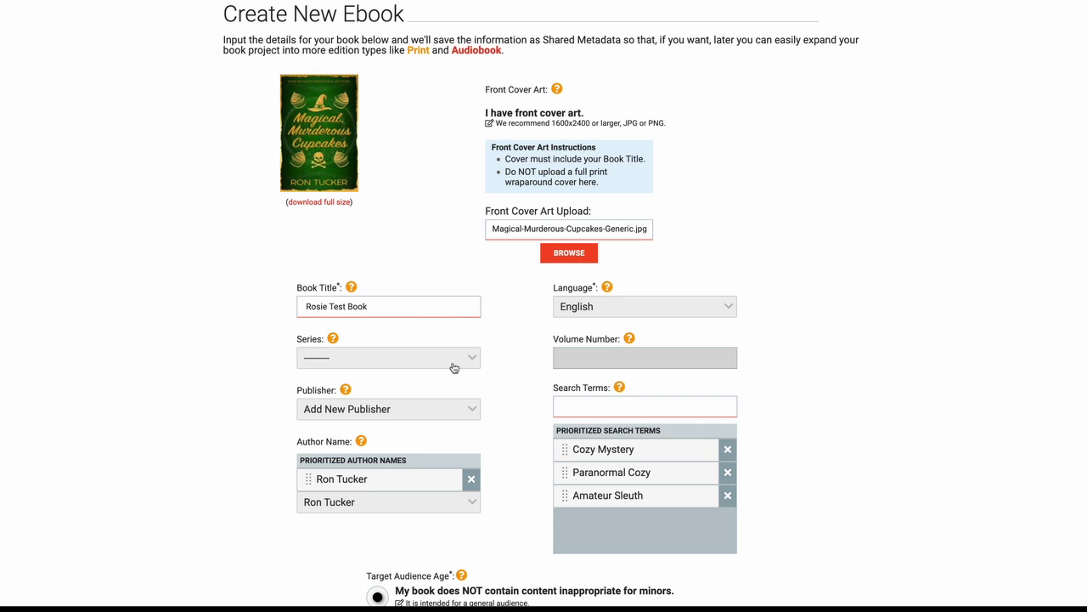
pyautogui.scroll(-3, 492, 428)
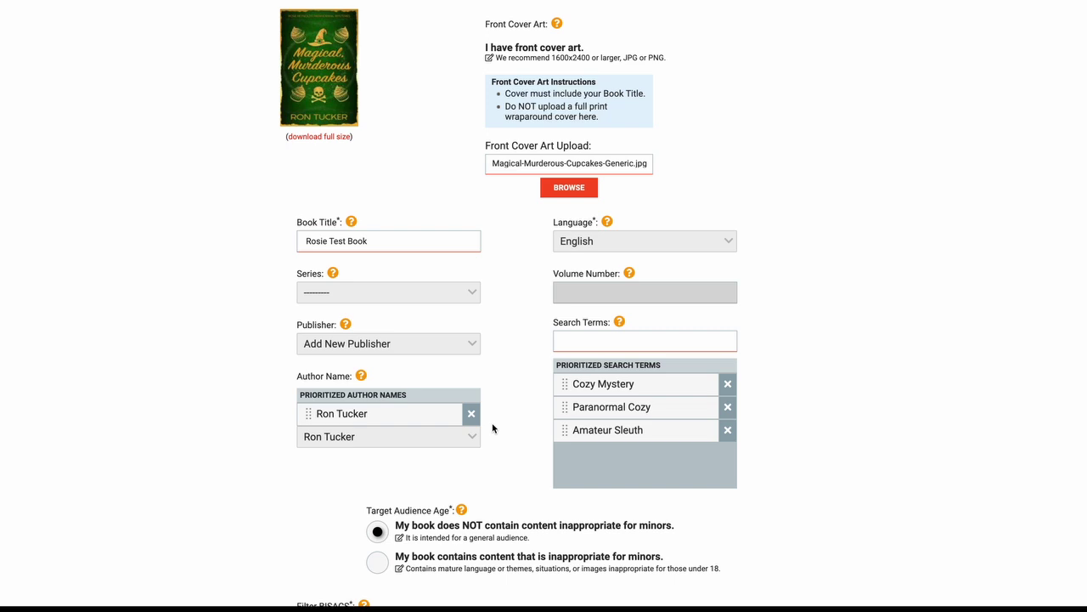
pyautogui.scroll(-2, 493, 429)
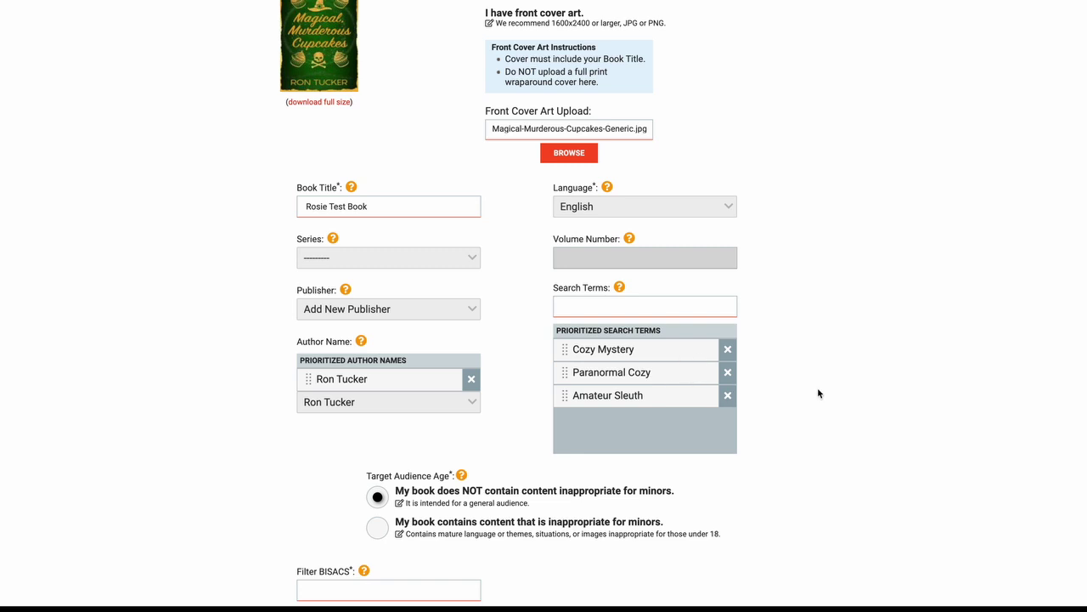
pyautogui.scroll(-2, 791, 382)
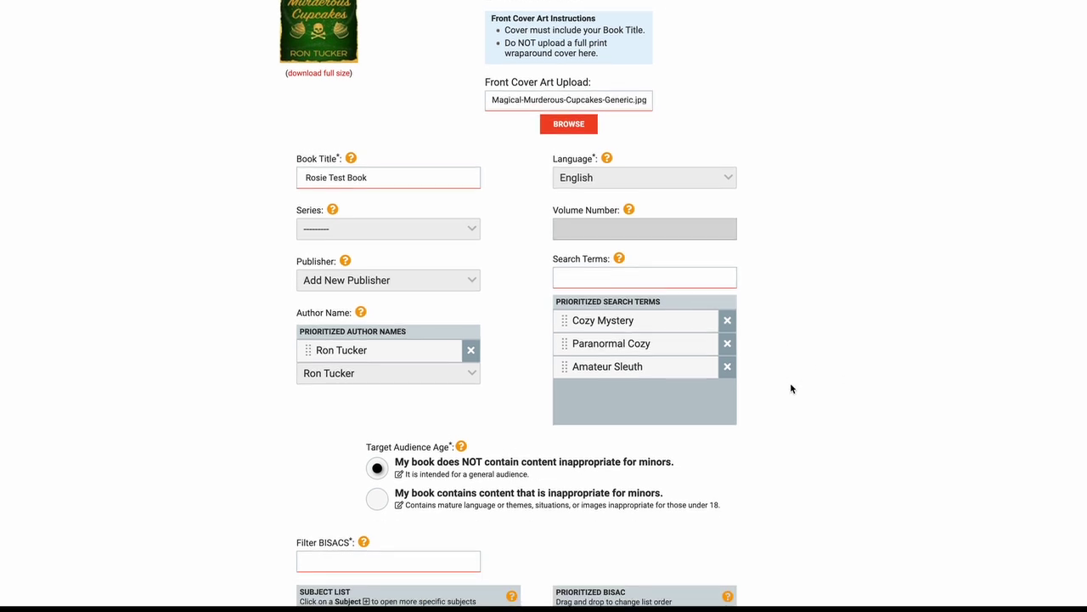
pyautogui.scroll(-4, 791, 388)
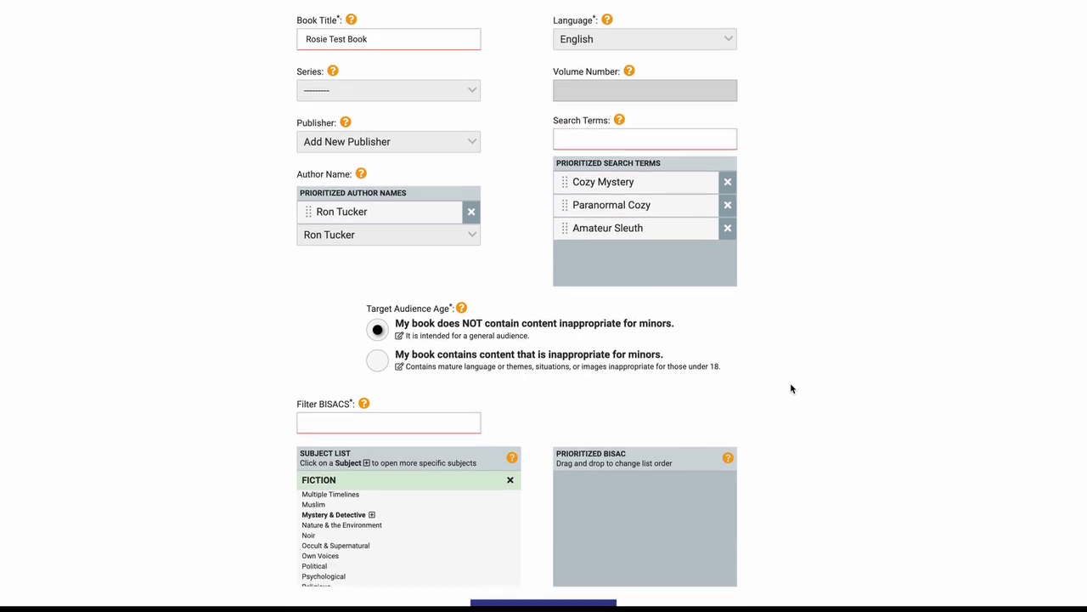
pyautogui.scroll(-1, 791, 389)
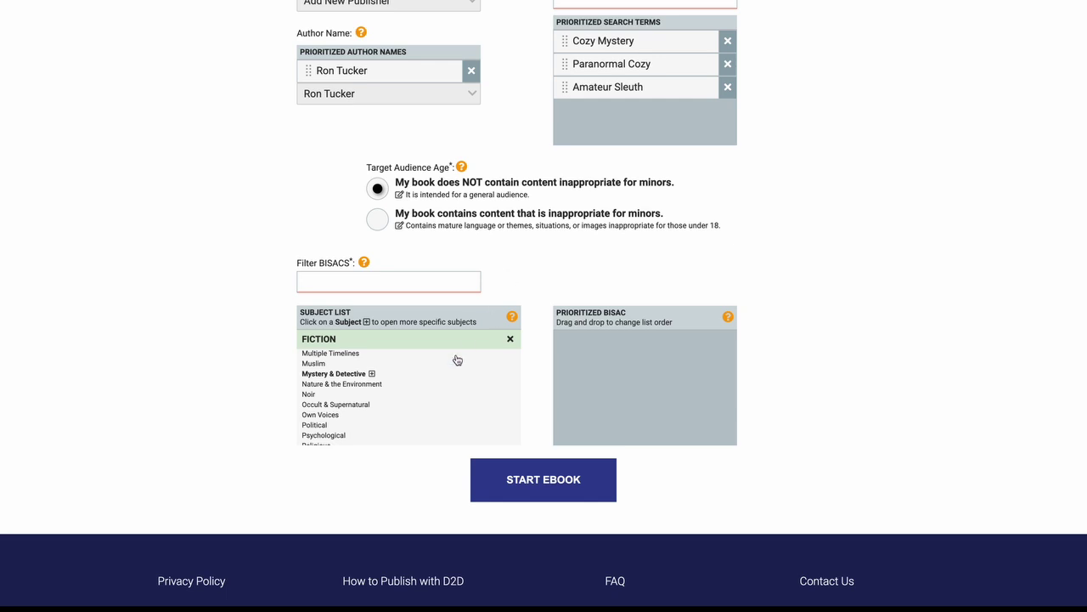
# Add the Fiction subjects Mystery & Detective / General and Mystery & Detective / Amateur Sleuth to the prioritized BISAC list.
pyautogui.scroll(3, 434, 371)
pyautogui.scroll(-5, 434, 371)
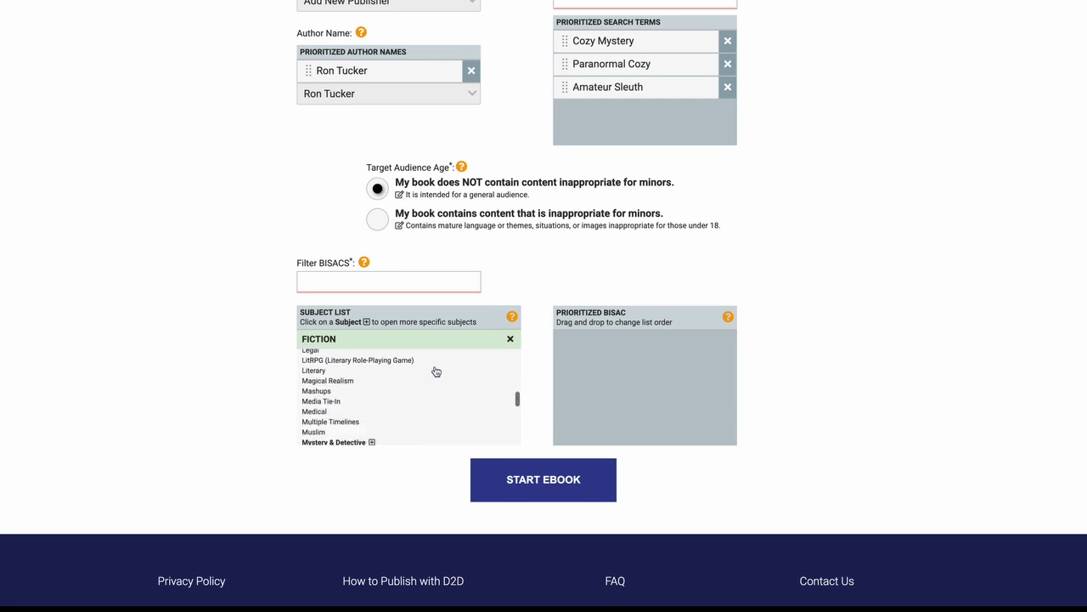
pyautogui.scroll(-3, 434, 371)
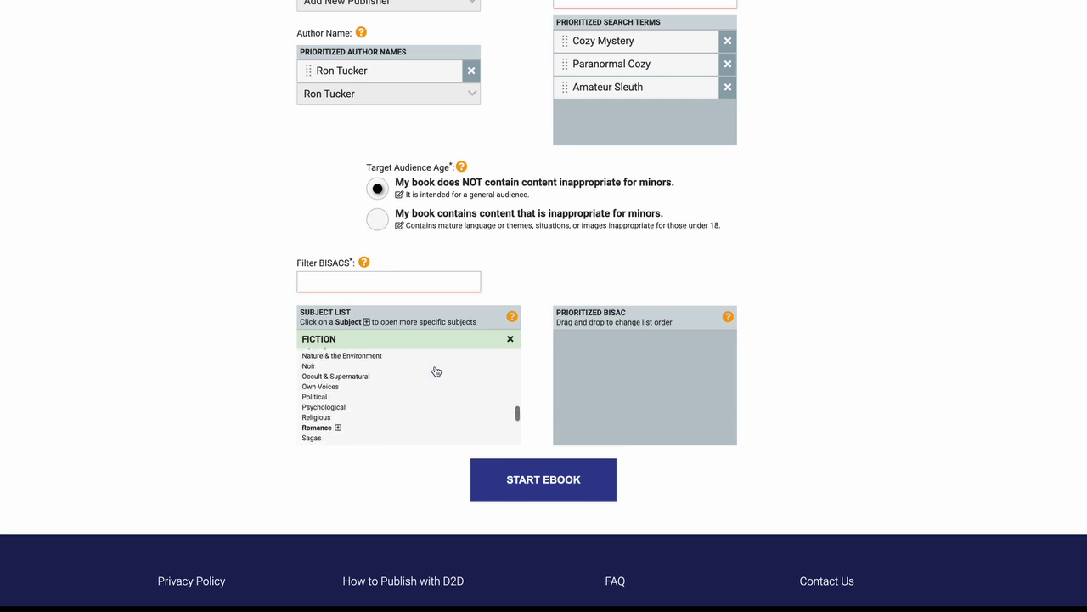
pyautogui.scroll(2, 434, 371)
pyautogui.click(371, 372)
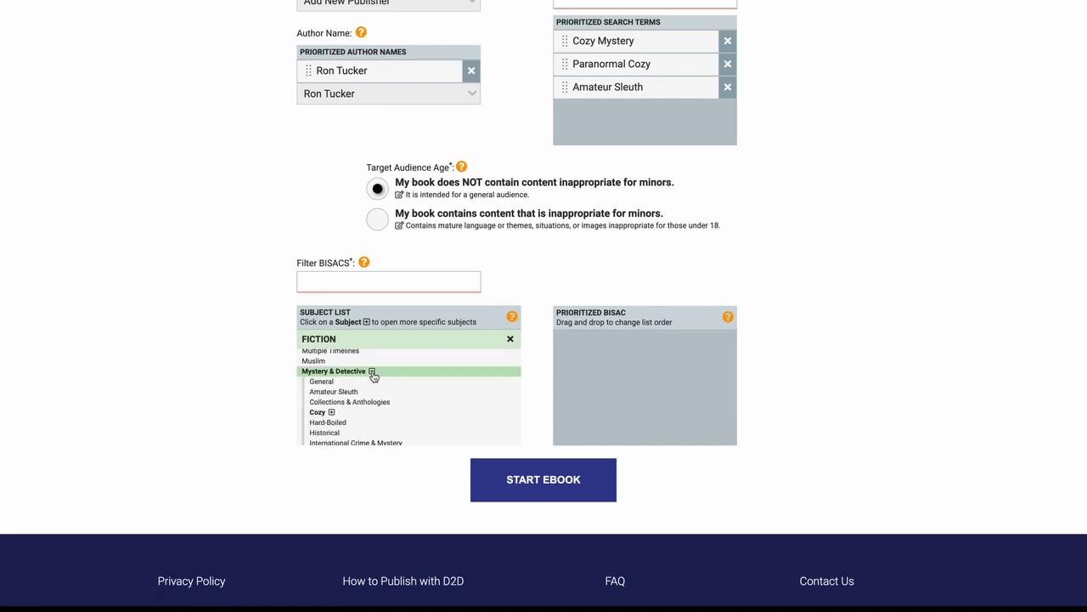
pyautogui.click(337, 382)
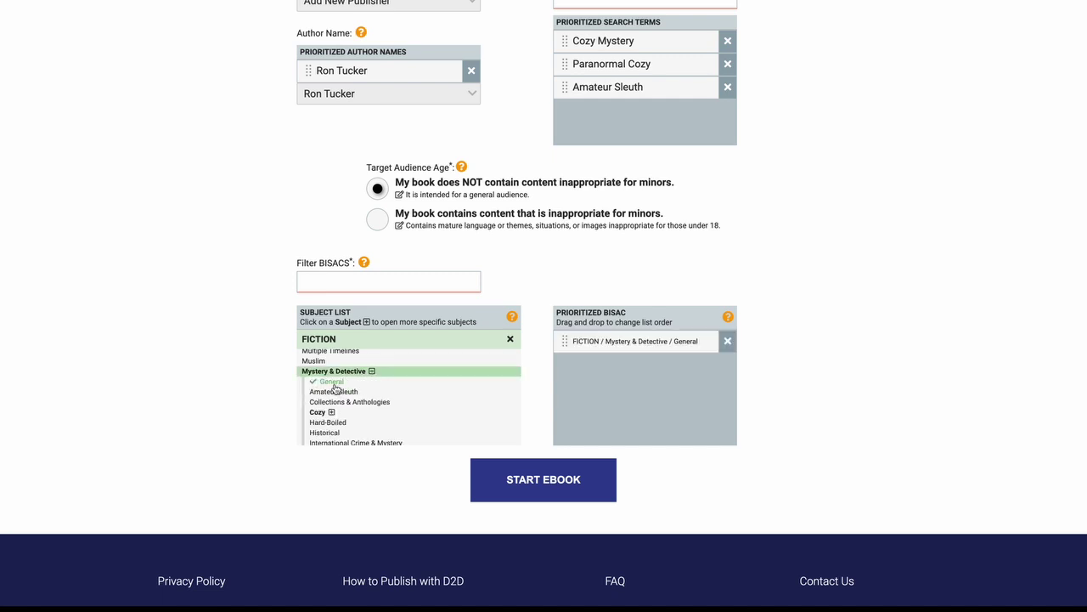
pyautogui.click(345, 393)
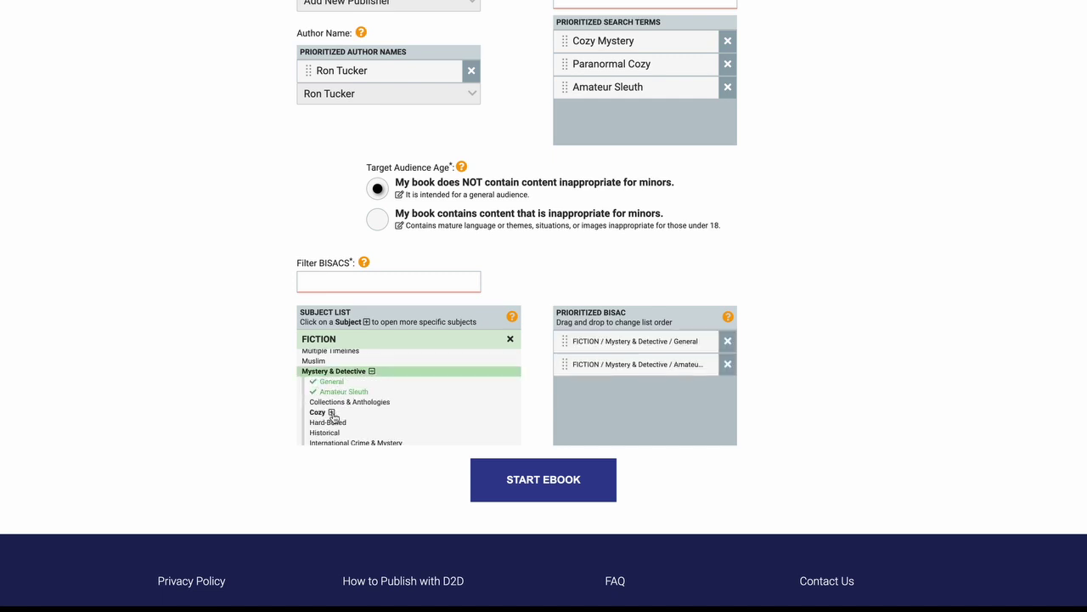
# Add the Mystery & Detective / Cozy subjects Culinary and Paranormal to the BISAC list, and start the ebook.
pyautogui.click(333, 413)
pyautogui.scroll(-1, 364, 425)
pyautogui.scroll(-1, 363, 425)
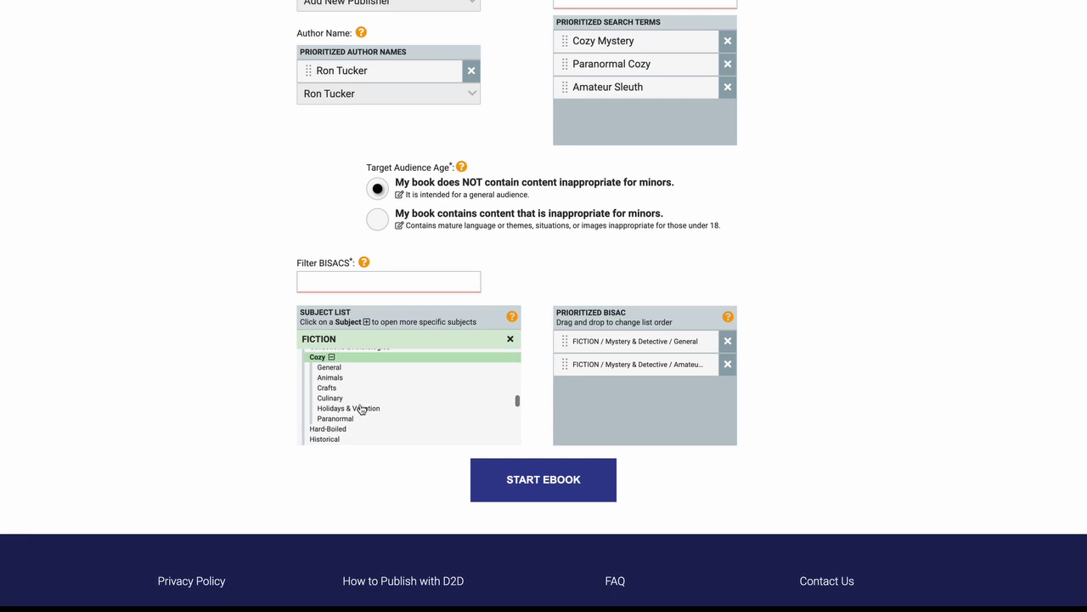
pyautogui.click(332, 397)
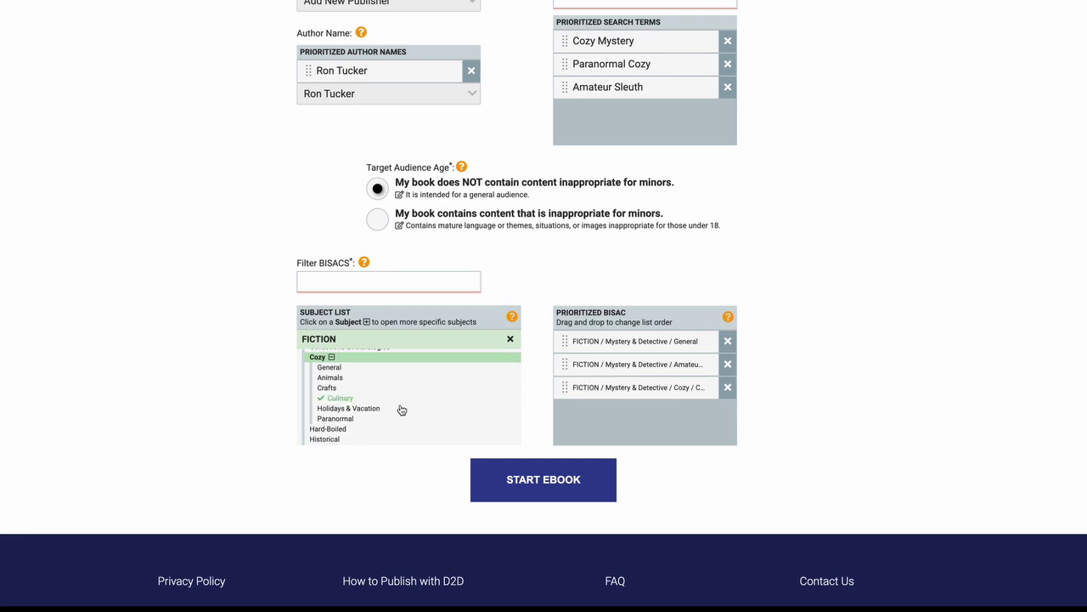
pyautogui.scroll(-1, 401, 409)
pyautogui.click(344, 395)
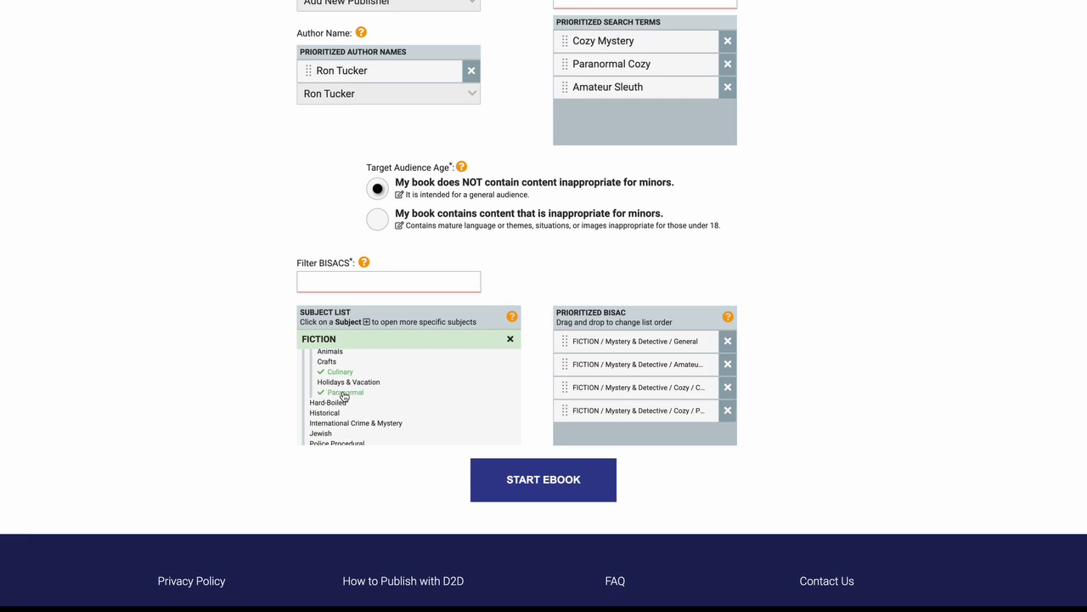
pyautogui.click(562, 481)
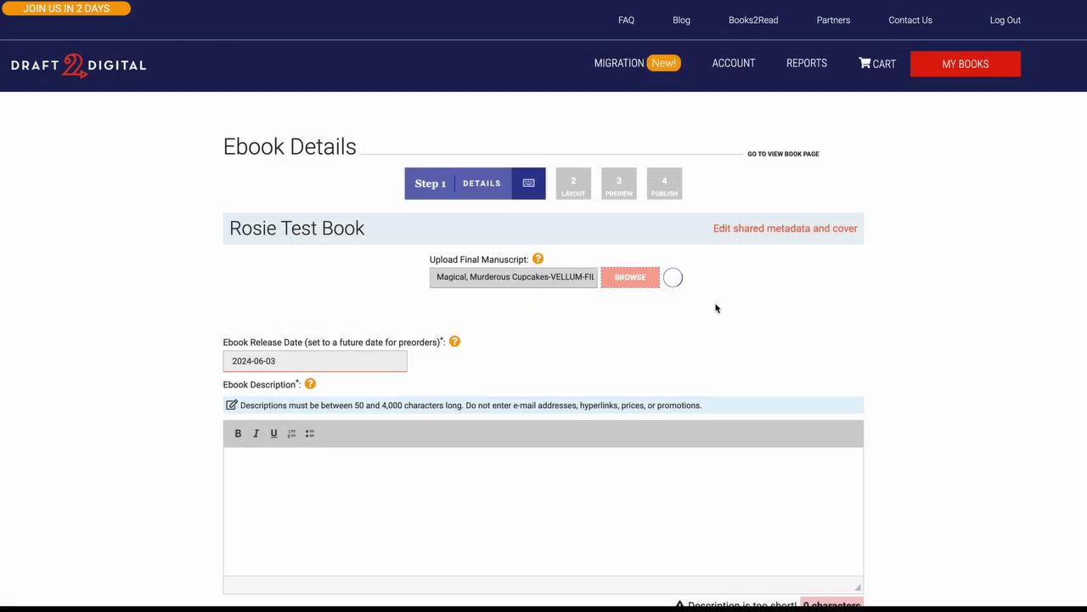
# Enter "Book description" as the main ebook description.
pyautogui.scroll(-1, 717, 308)
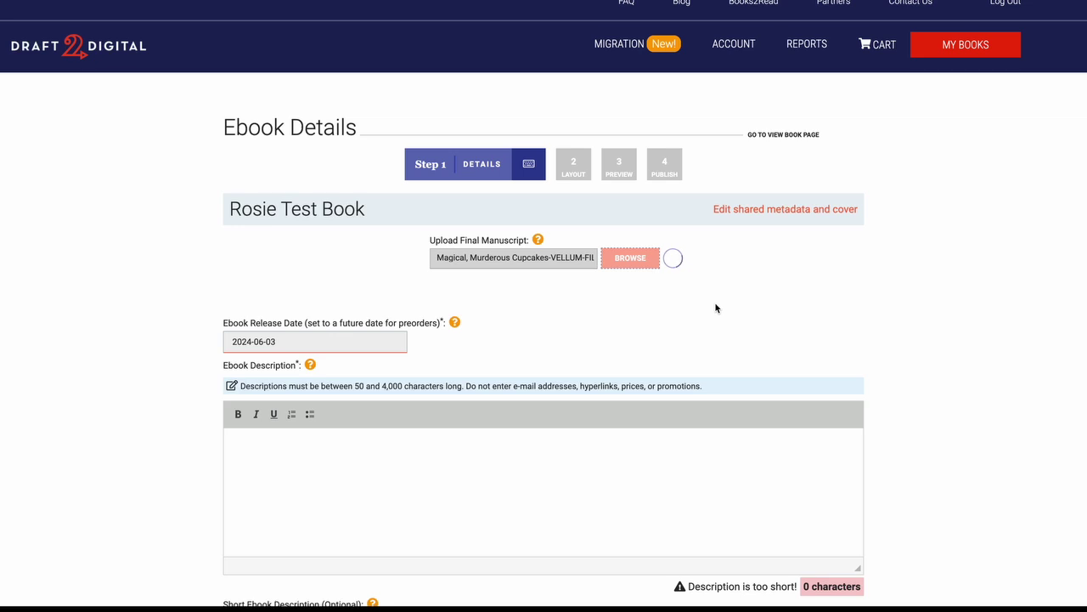
pyautogui.scroll(-3, 715, 304)
pyautogui.scroll(-5, 716, 308)
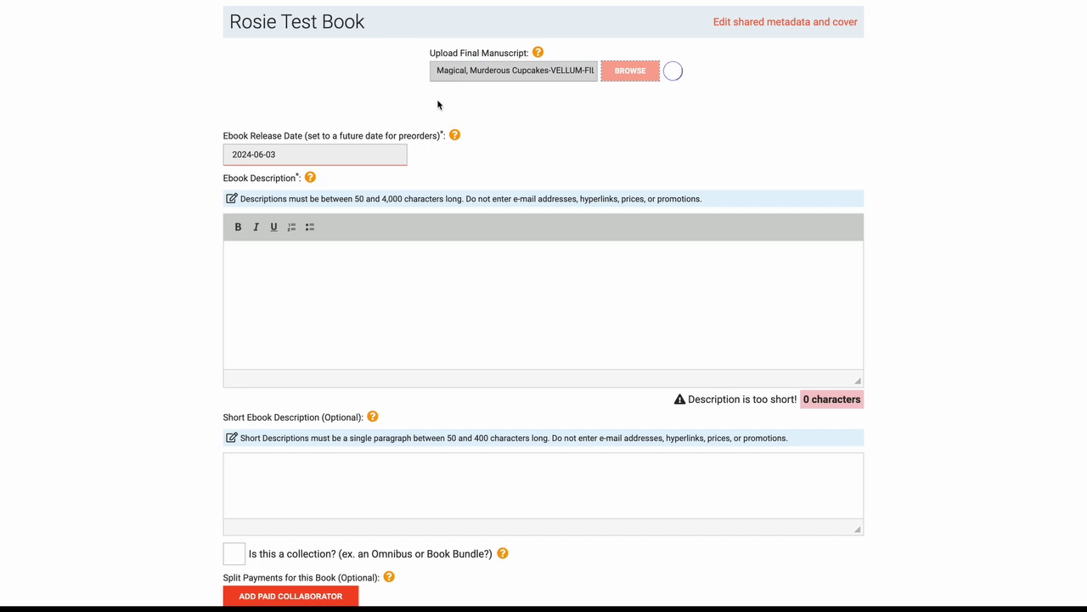
pyautogui.click(337, 278)
pyautogui.write('Book description')
# Enter "shorter one" as the optional short ebook description.
pyautogui.scroll(-4, 314, 384)
pyautogui.click(314, 384)
pyautogui.write('shorter')
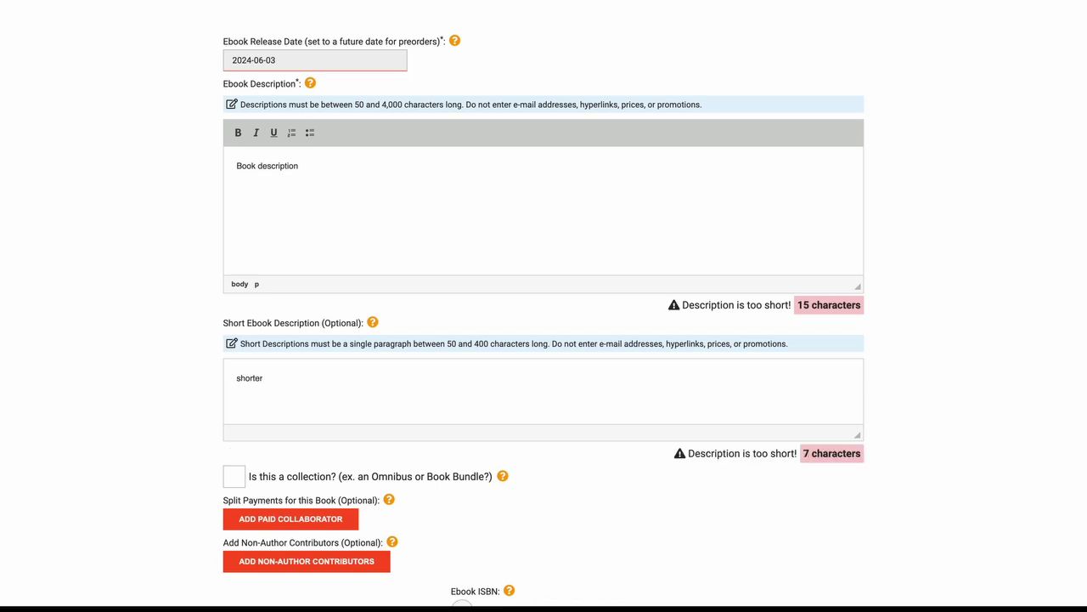
pyautogui.write(' one')
# Choose the free Draft2Digital ISBN for the ebook and try to save the details.
pyautogui.scroll(-3, 323, 417)
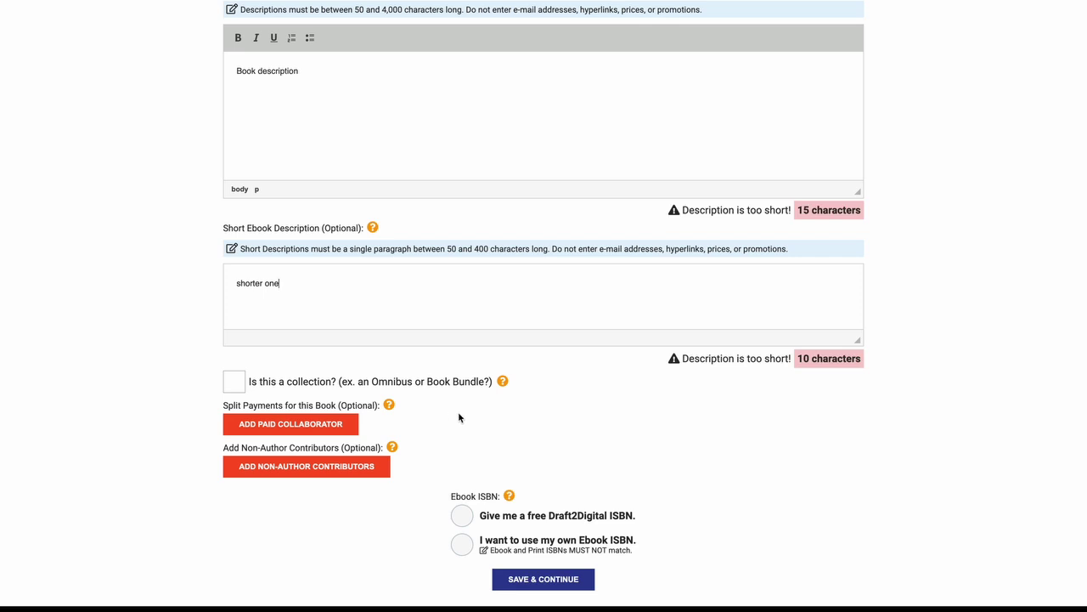
pyautogui.scroll(-2, 560, 466)
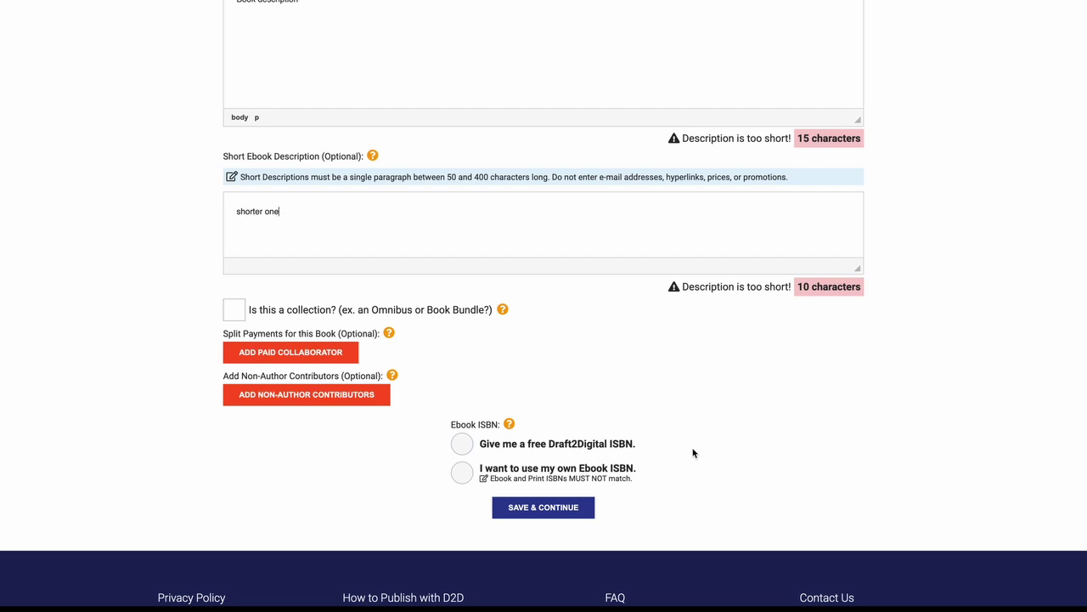
pyautogui.click(470, 446)
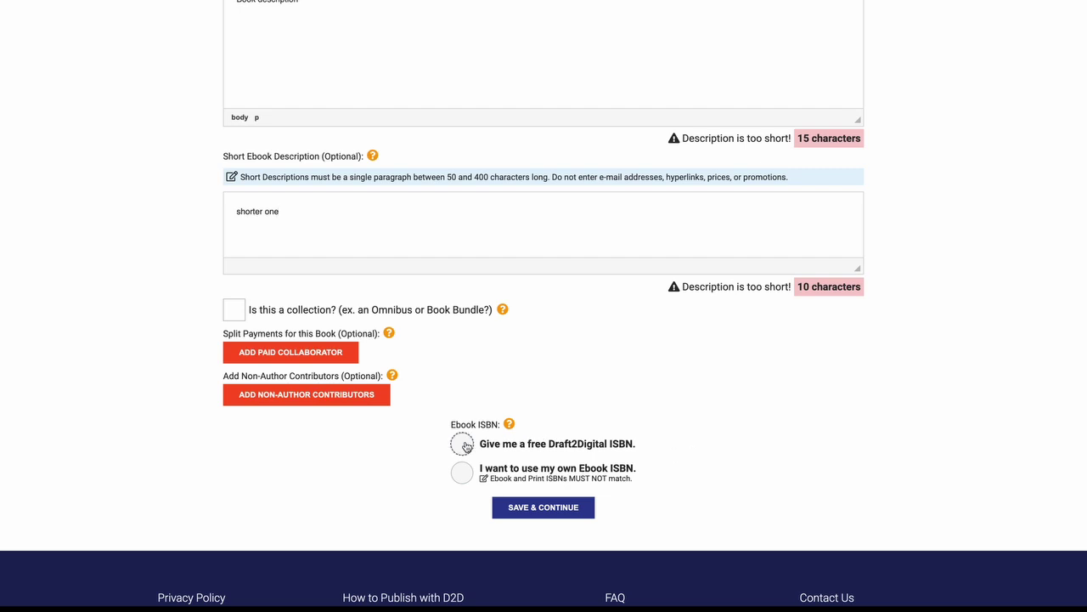
pyautogui.click(541, 514)
# Remove the text from the short ebook description, and save the details to continue to the layout step.
pyautogui.scroll(-1, 702, 452)
pyautogui.scroll(5, 701, 452)
pyautogui.moveTo(305, 441); pyautogui.dragTo(169, 430)
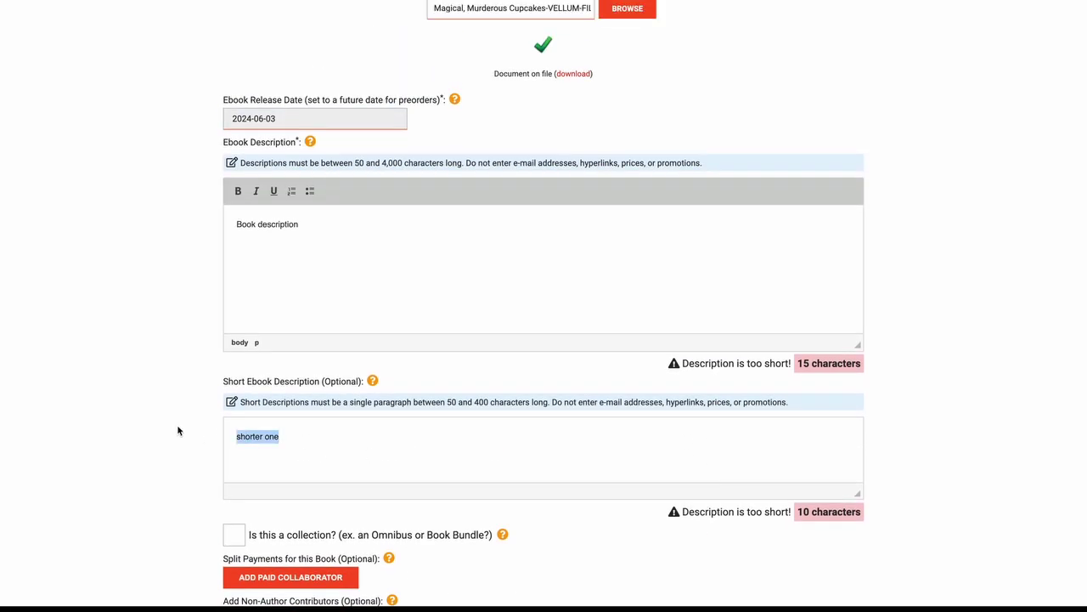
pyautogui.press('BackSpace')
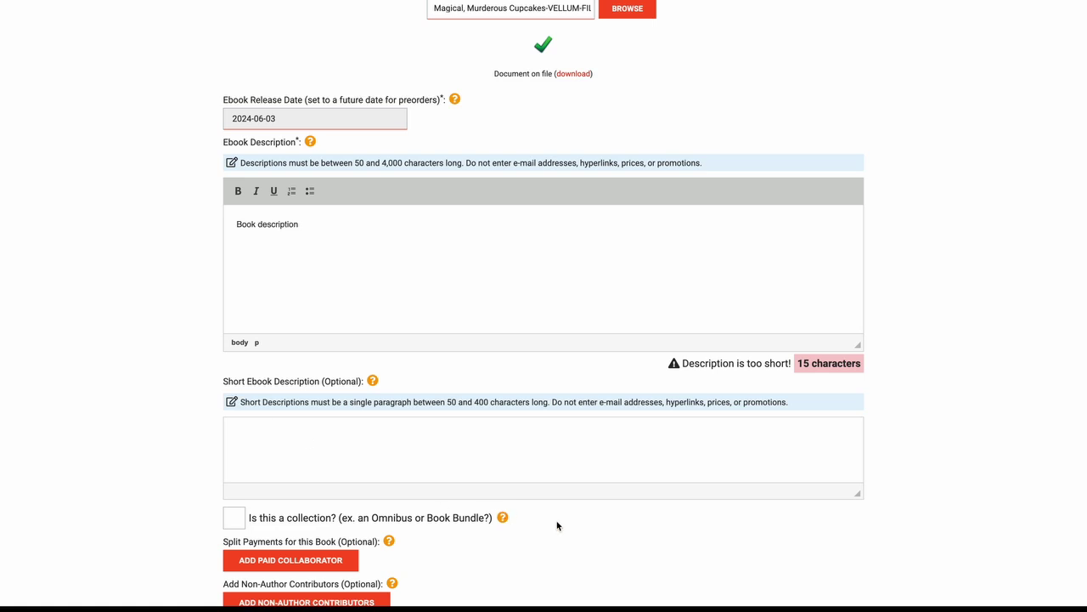
pyautogui.scroll(-4, 555, 521)
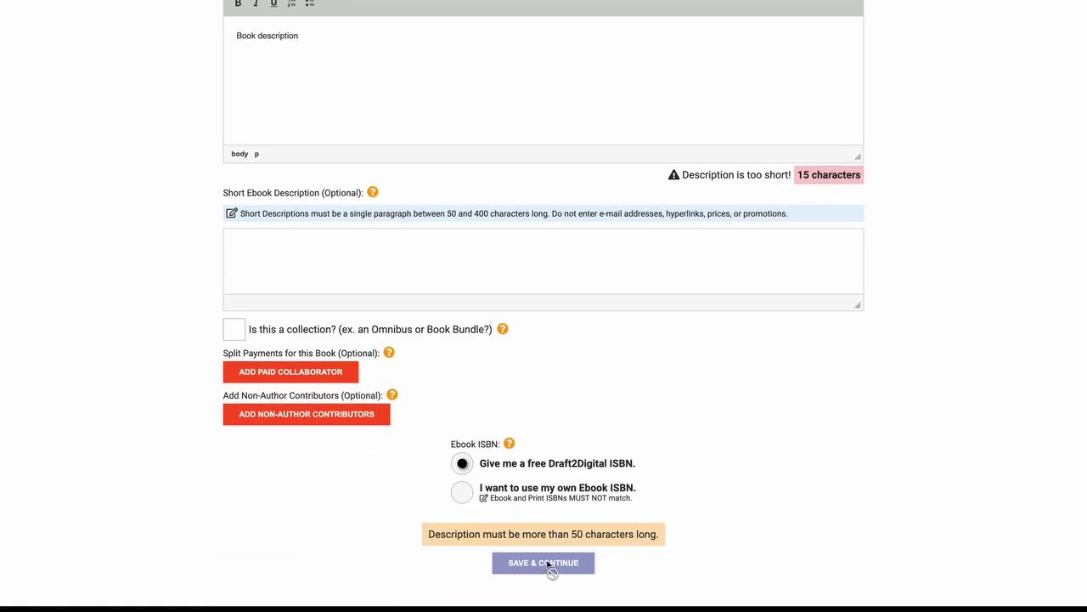
pyautogui.click(548, 565)
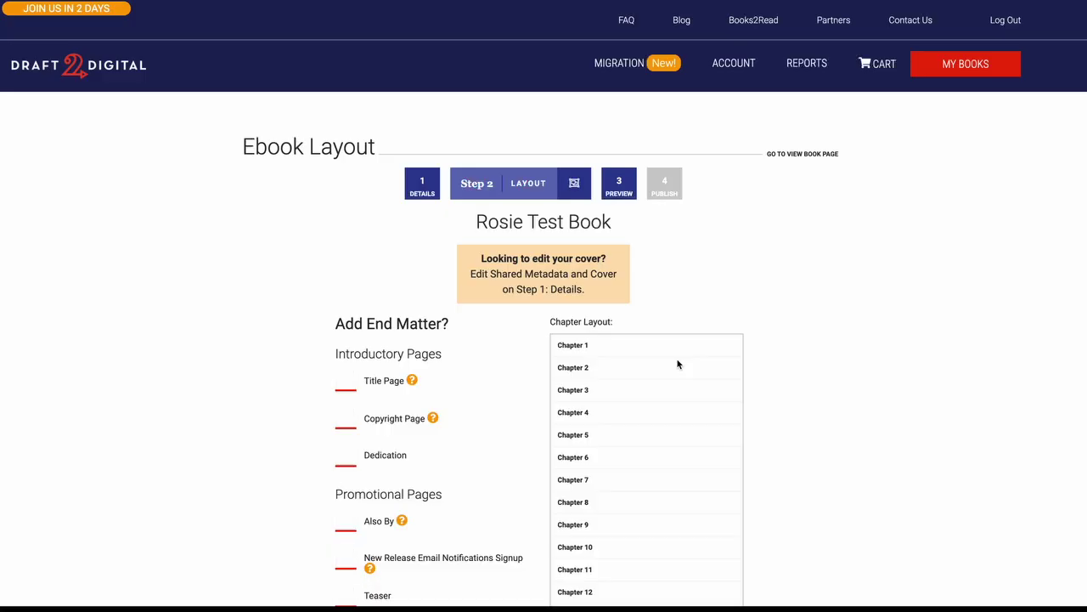
# Include a title page and a copyright page among the ebook's introductory pages.
pyautogui.scroll(-4, 828, 345)
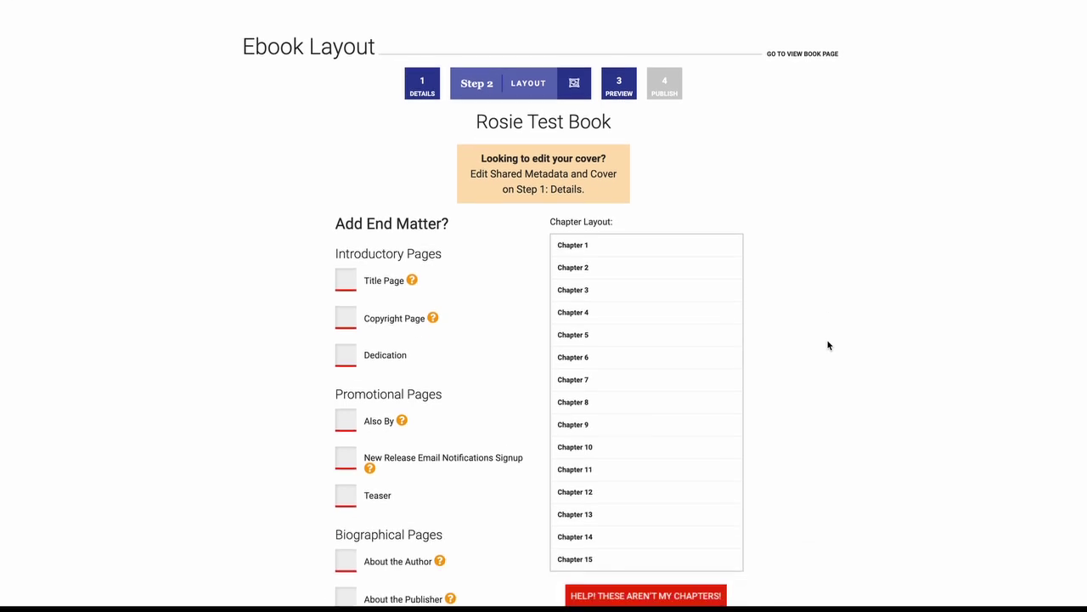
pyautogui.scroll(-1, 829, 345)
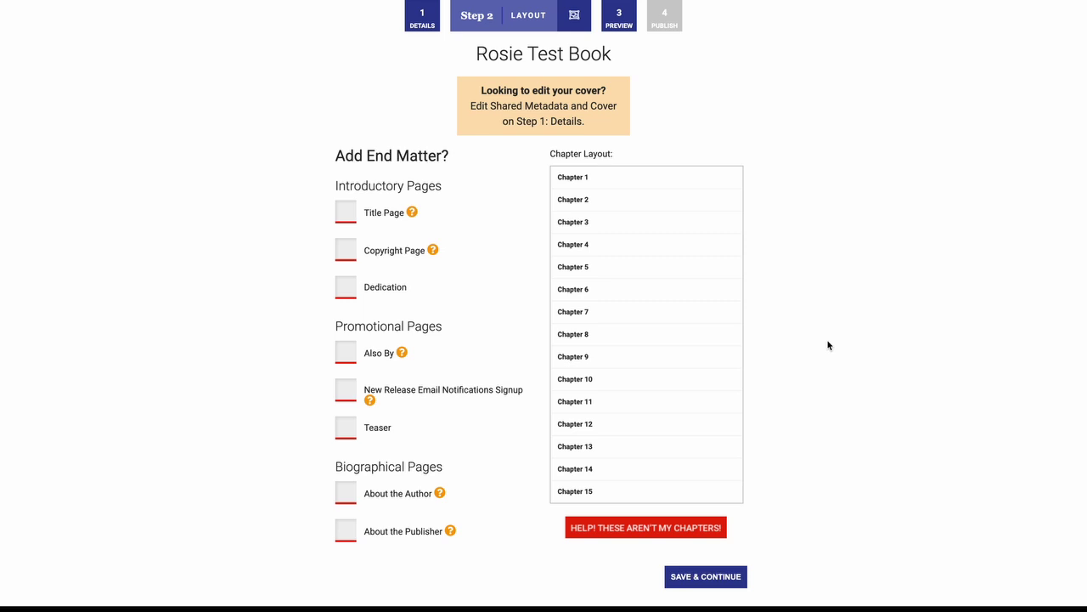
pyautogui.scroll(1, 828, 345)
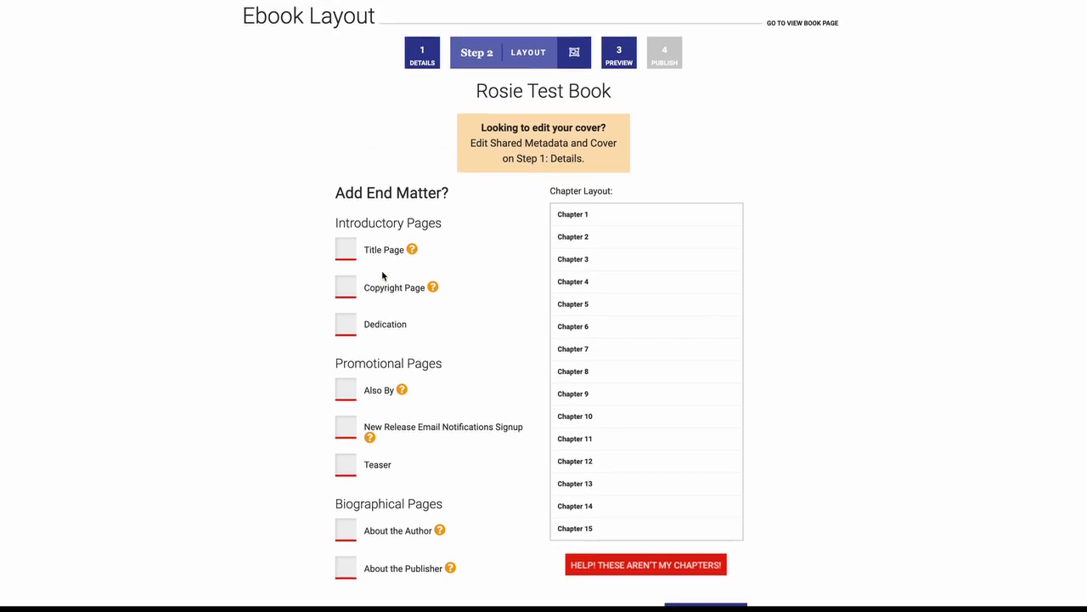
pyautogui.click(347, 253)
pyautogui.click(346, 288)
# Add a dedication page with the text "Dedicated to Mommy Dearest".
pyautogui.click(350, 325)
pyautogui.click(400, 428)
pyautogui.write('Dedicated to Mommy Dearest')
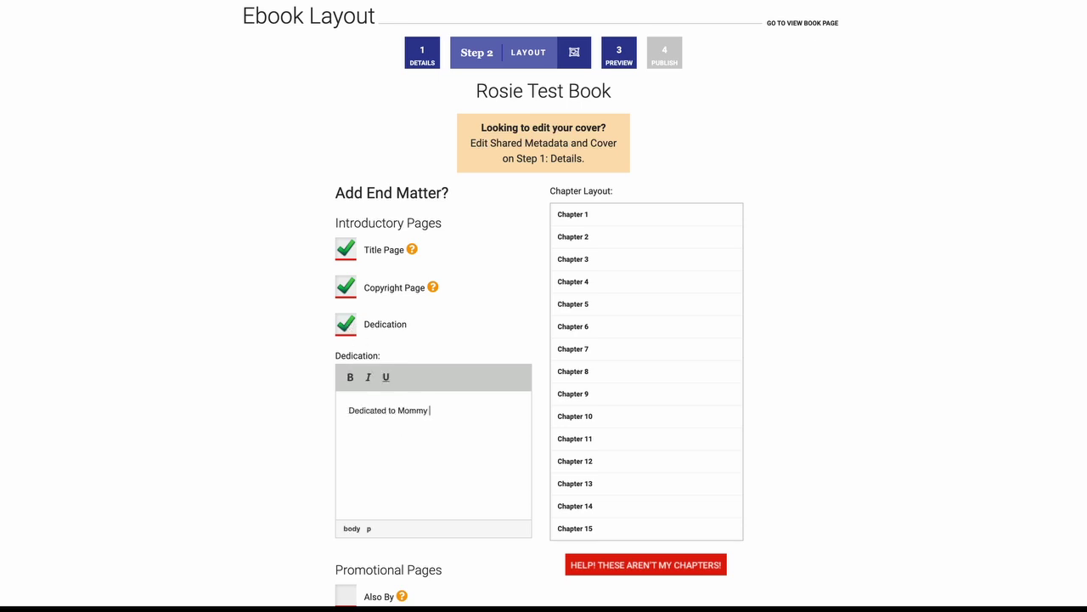
# Include an Also By page among the ebook's promotional pages.
pyautogui.scroll(-3, 371, 383)
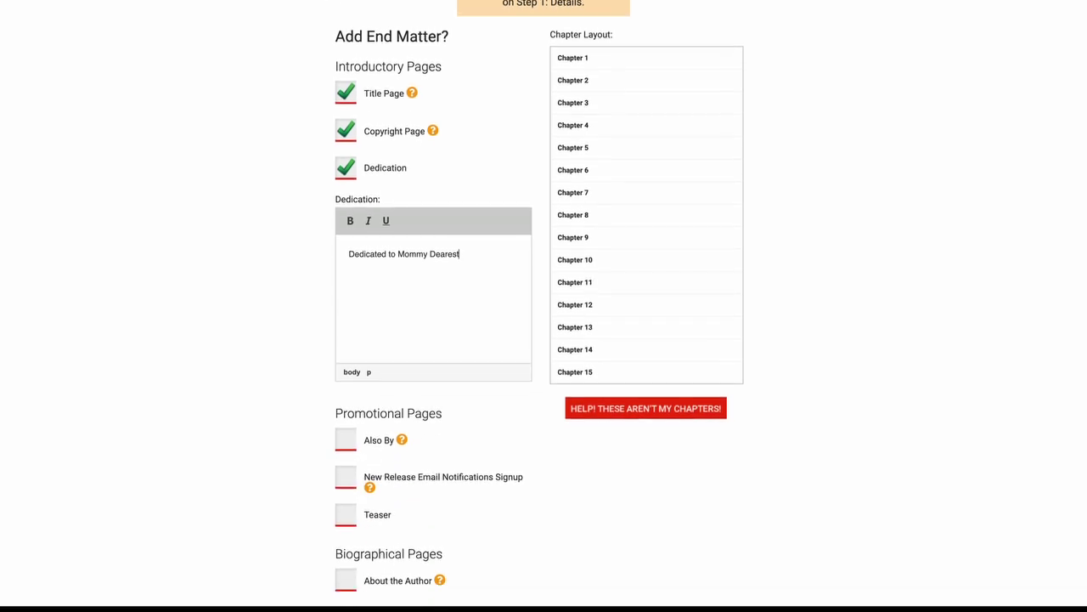
pyautogui.click(347, 356)
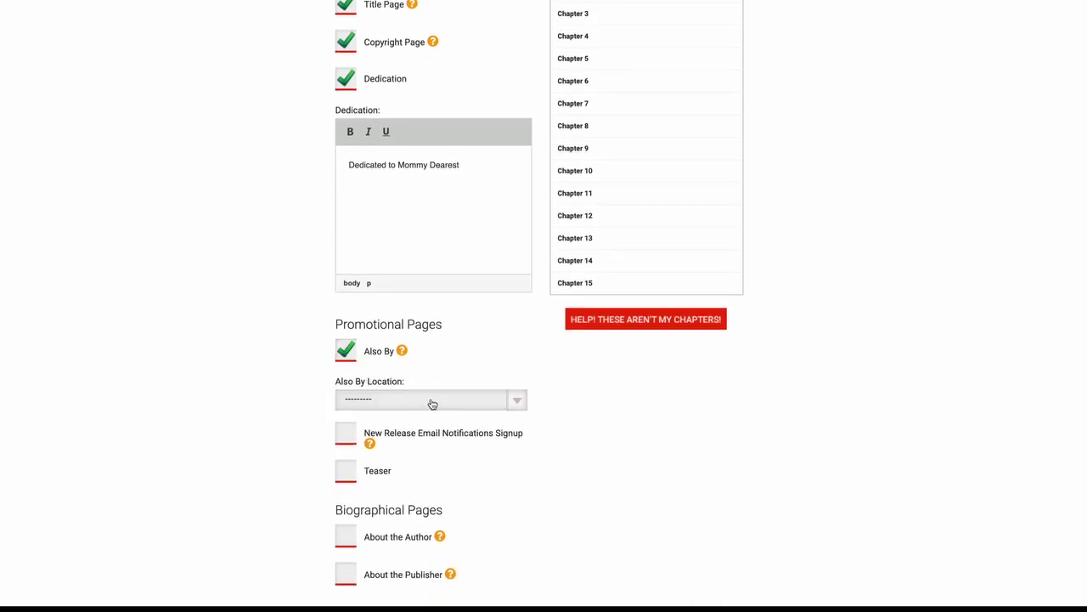
pyautogui.scroll(-1, 451, 437)
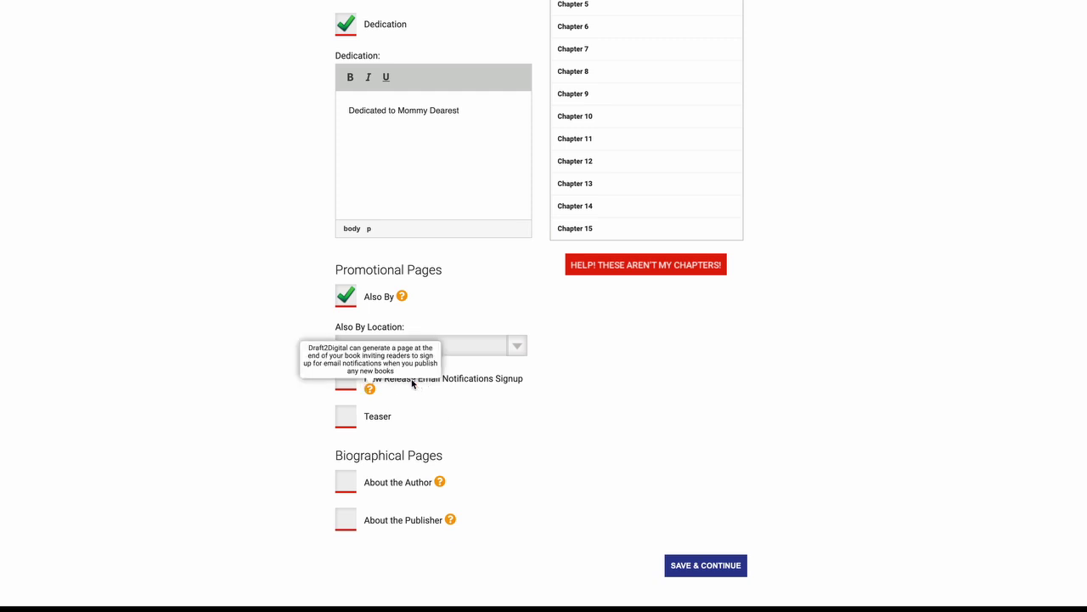
# Include the New Release Email Notifications Signup page among the promotional pages, leaving the Teaser page out.
pyautogui.click(347, 380)
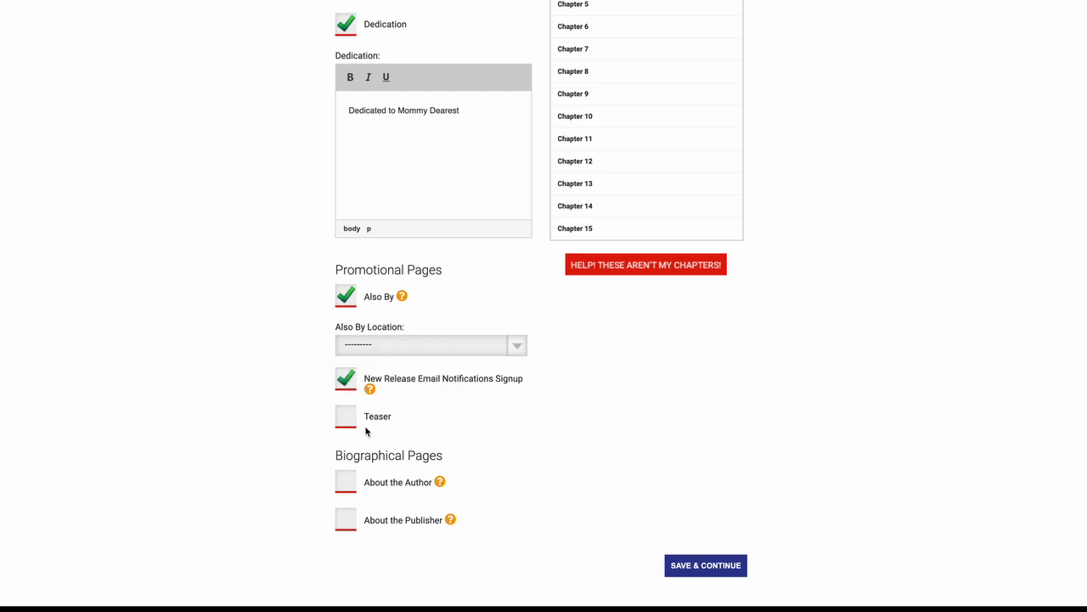
pyautogui.click(347, 421)
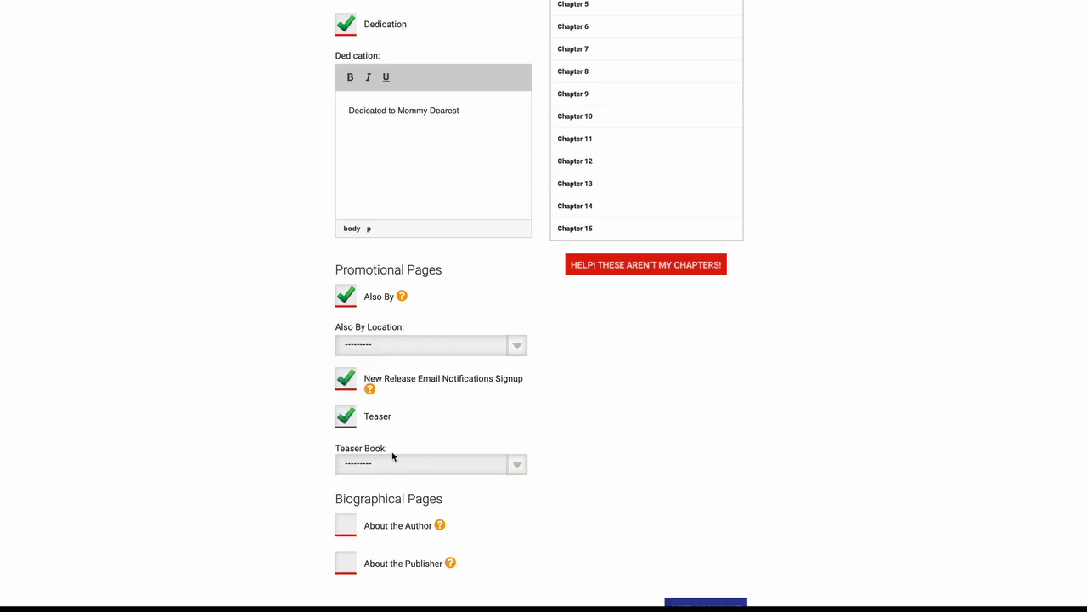
pyautogui.scroll(-2, 395, 453)
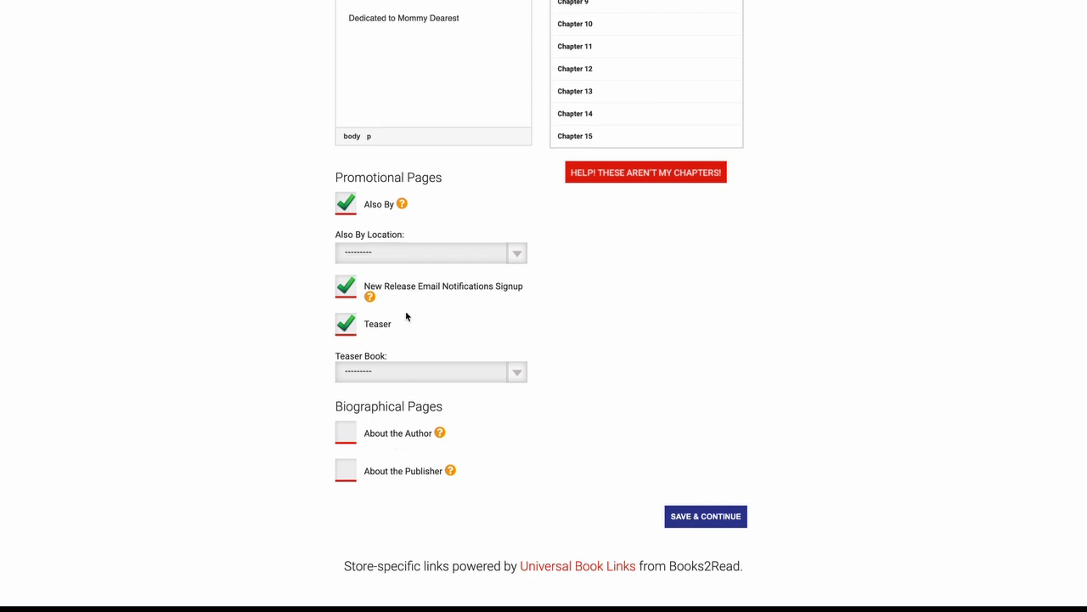
pyautogui.click(345, 328)
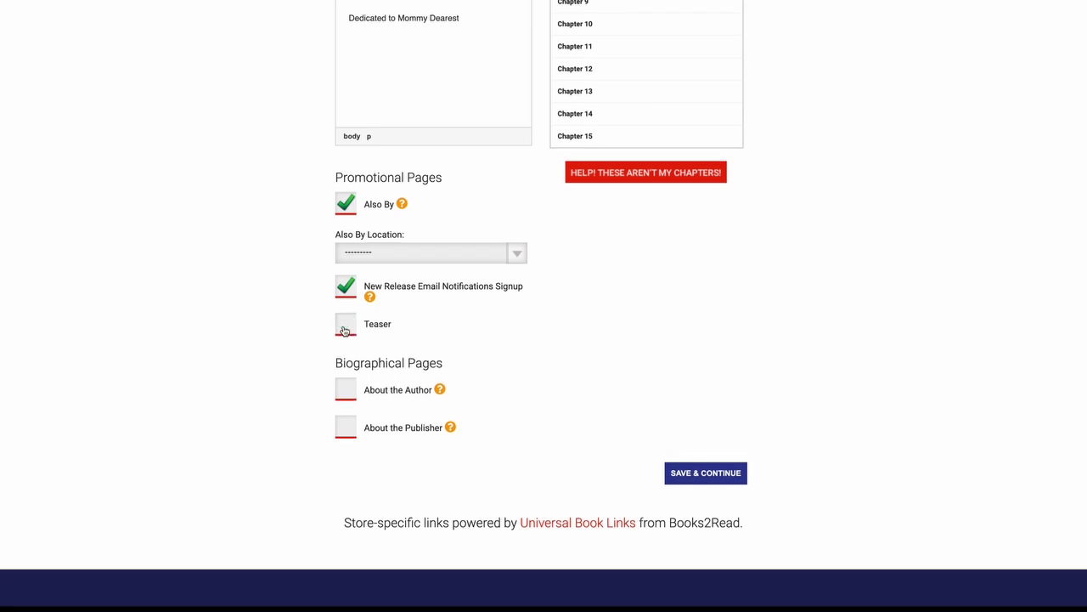
# Include an About the Publisher page among the biographical pages, leaving the About the Author page out.
pyautogui.click(345, 389)
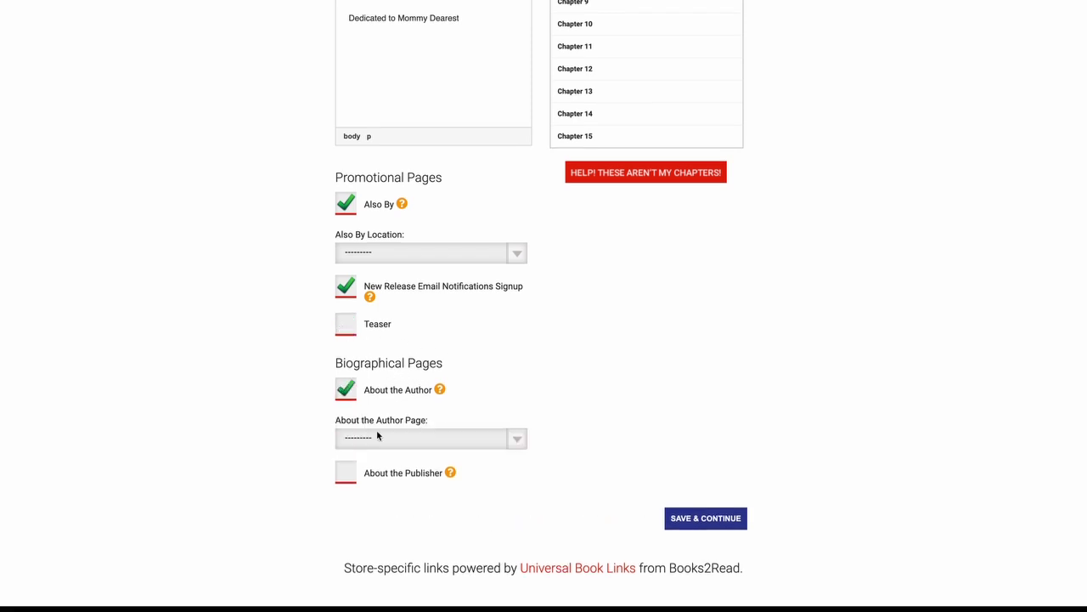
pyautogui.click(346, 474)
pyautogui.click(346, 396)
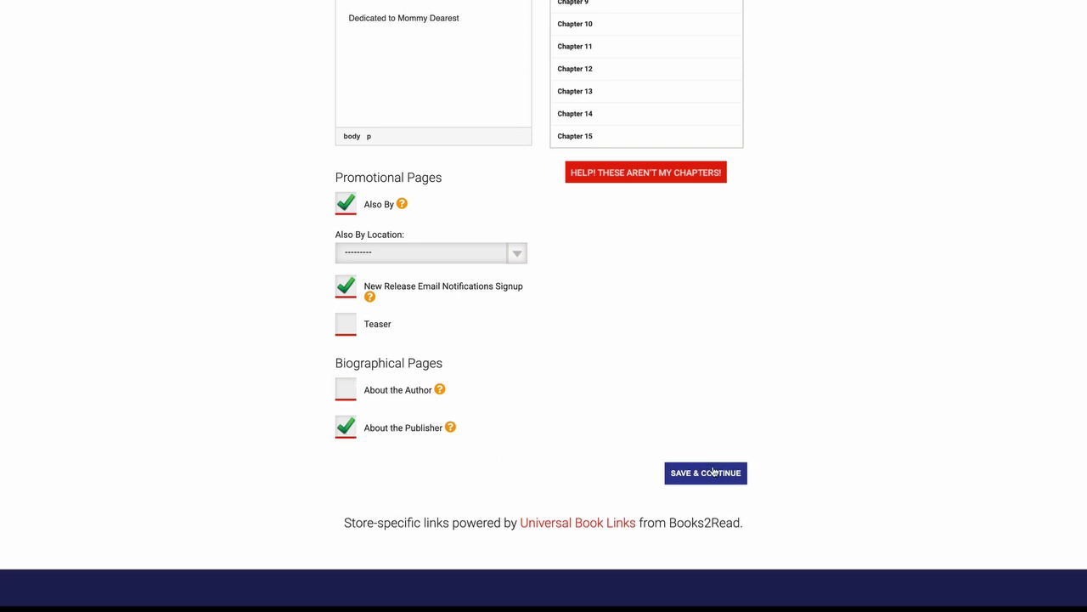
# Check the full chapter layout list, and save the layout to continue to the ebook preview.
pyautogui.scroll(5, 641, 348)
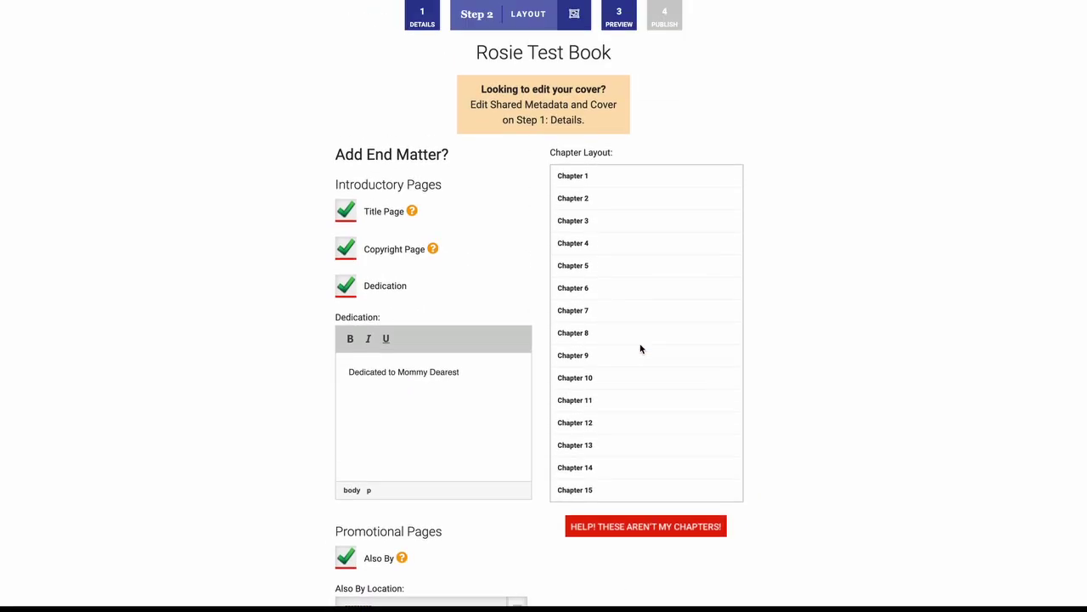
pyautogui.scroll(-5, 641, 347)
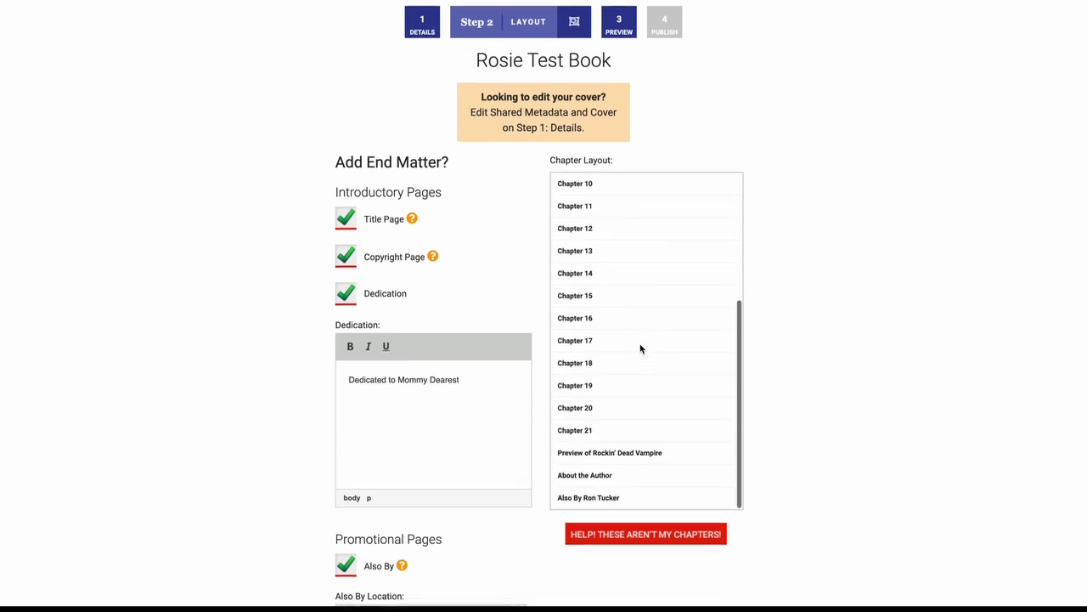
pyautogui.scroll(-1, 642, 347)
pyautogui.scroll(5, 641, 348)
pyautogui.scroll(-6, 868, 380)
pyautogui.click(695, 442)
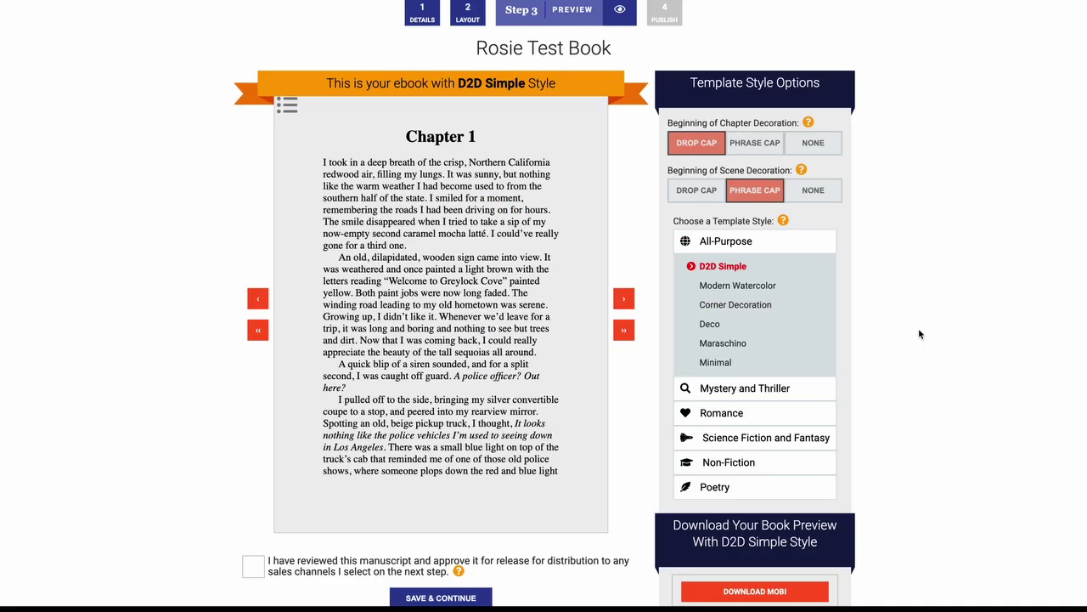
# Page back through the ebook preview from Chapter 1 to the title page.
pyautogui.scroll(1, 919, 334)
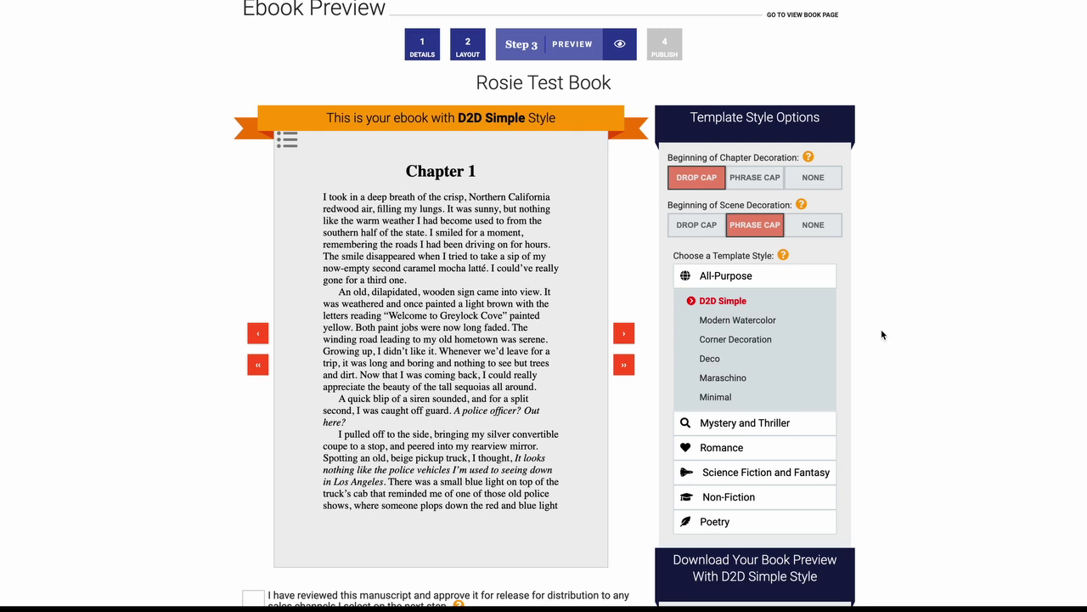
pyautogui.scroll(-1, 881, 334)
pyautogui.scroll(1, 881, 334)
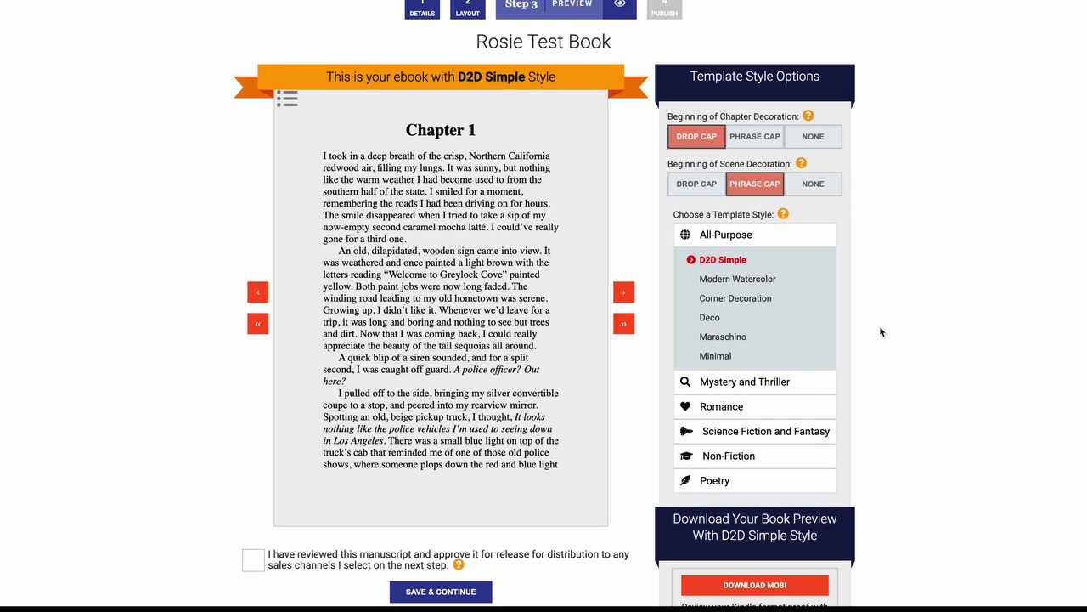
pyautogui.click(258, 294)
pyautogui.click(258, 294)
pyautogui.click(258, 294)
pyautogui.click(258, 294)
pyautogui.click(258, 293)
pyautogui.click(258, 294)
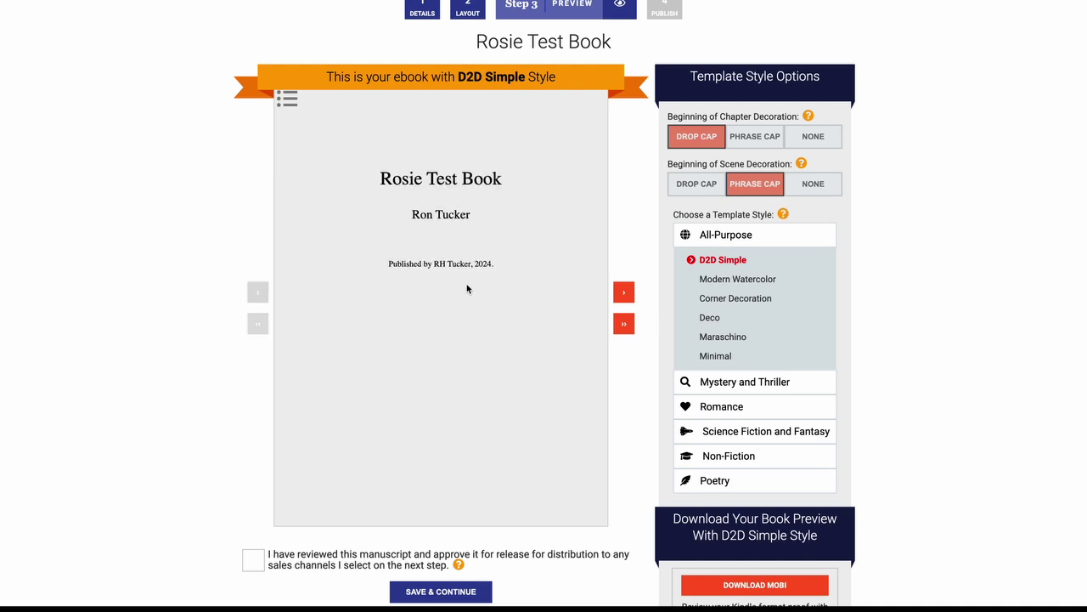
# Page forward through the preview to examine the table of contents, the dedication and the pages of Chapter 1.
pyautogui.click(626, 294)
pyautogui.click(626, 293)
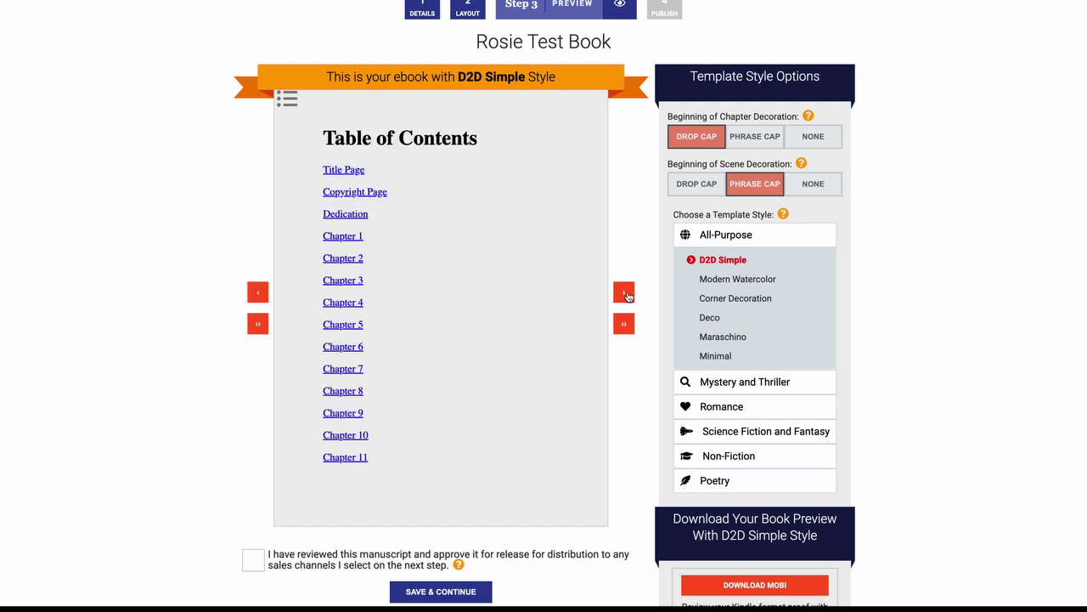
pyautogui.click(626, 294)
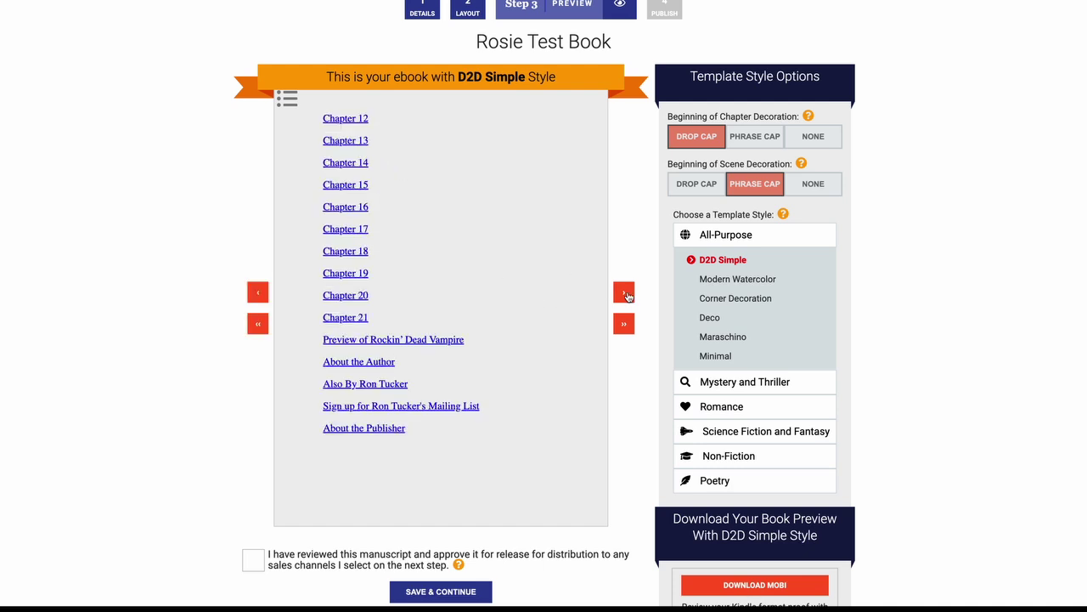
pyautogui.click(626, 294)
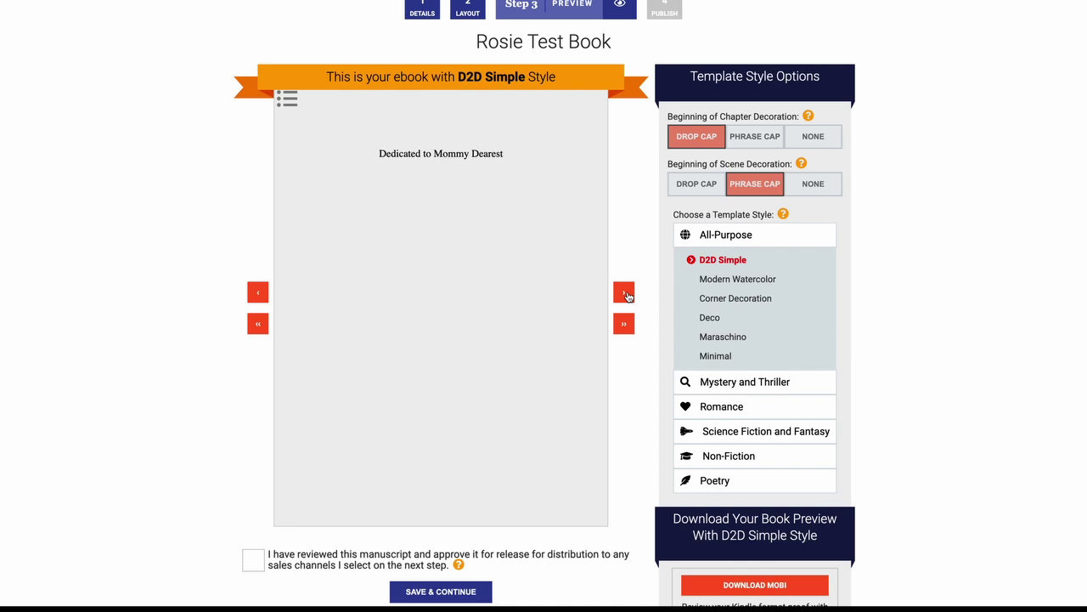
pyautogui.click(626, 294)
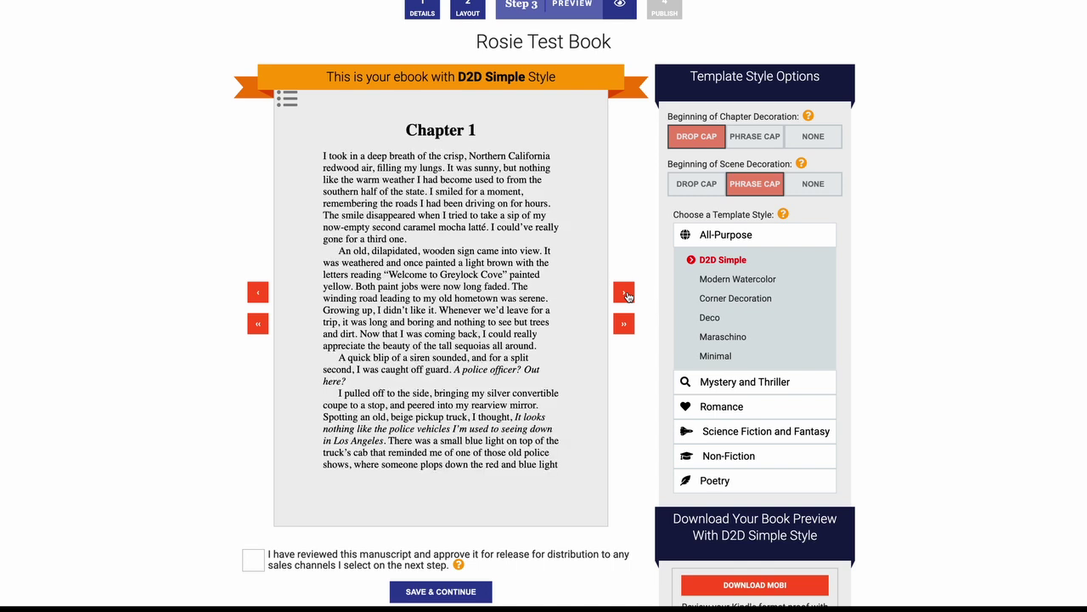
pyautogui.click(625, 293)
pyautogui.click(626, 294)
pyautogui.click(626, 294)
pyautogui.click(625, 294)
pyautogui.scroll(-1, 626, 294)
# Apply the Classy Mystery template style from the Mystery and Thriller group and view the opening page of Chapter 1.
pyautogui.click(713, 212)
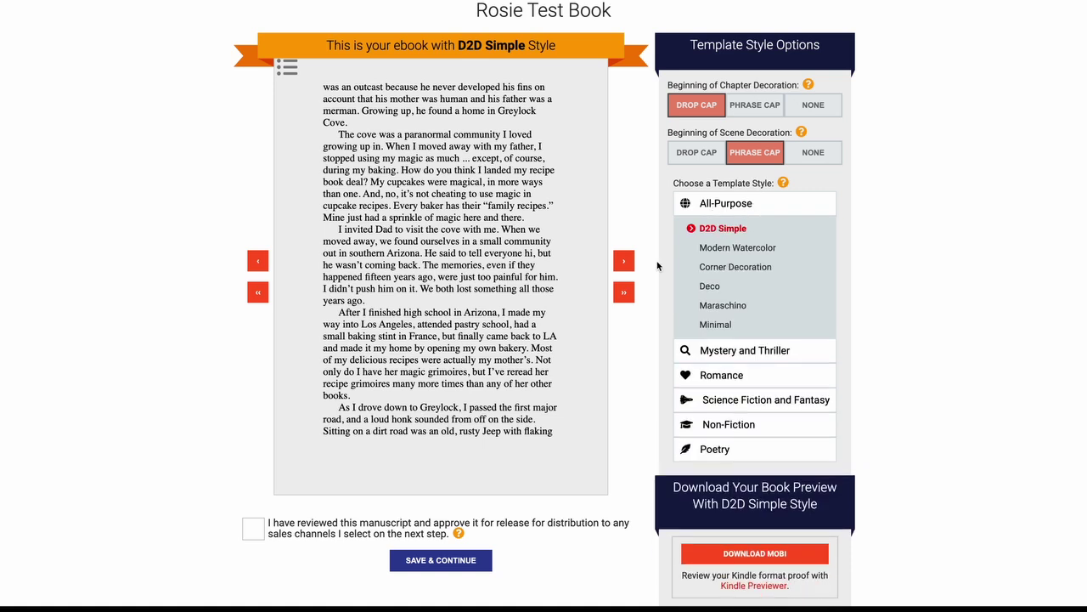
pyautogui.click(743, 352)
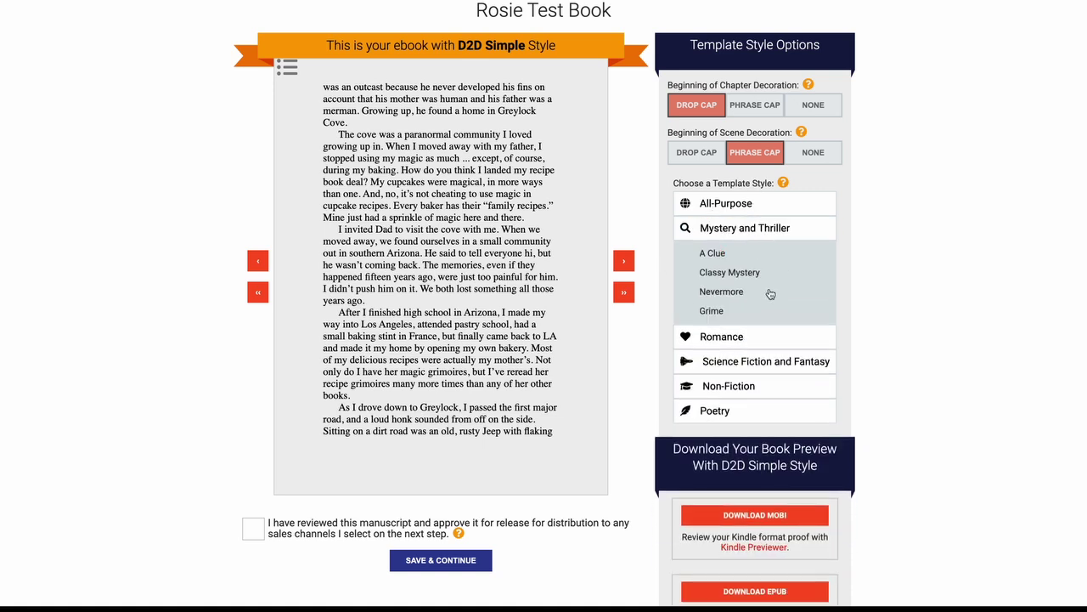
pyautogui.click(730, 272)
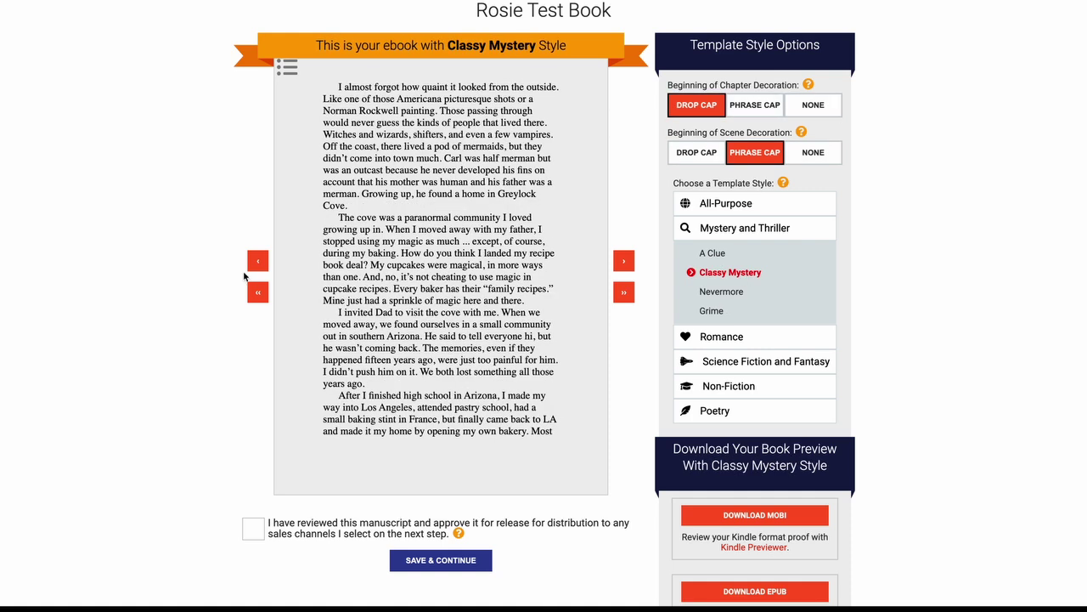
pyautogui.click(257, 263)
pyautogui.click(256, 266)
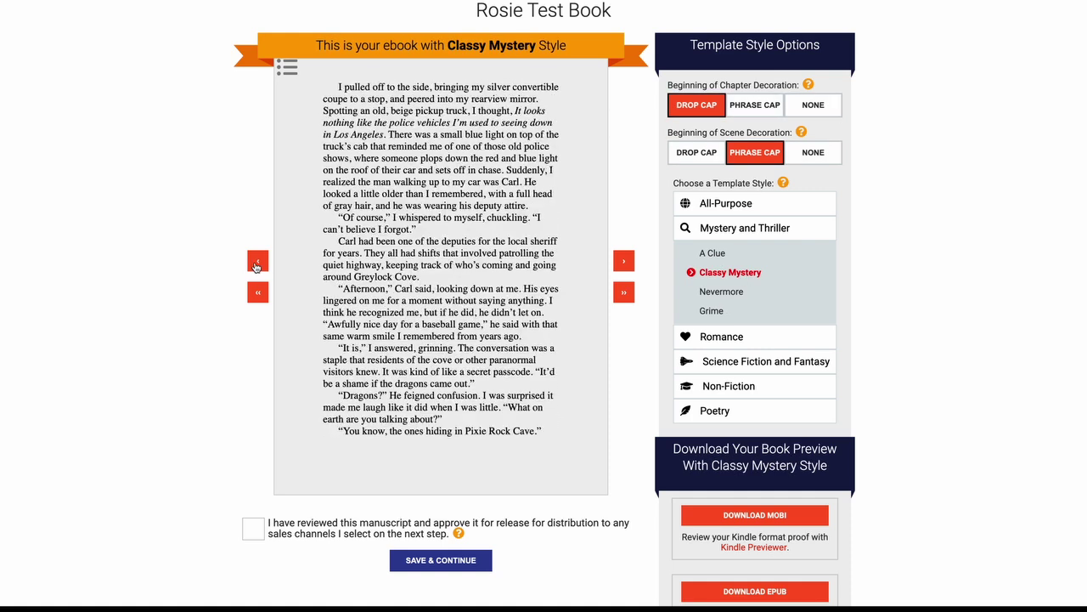
pyautogui.click(255, 265)
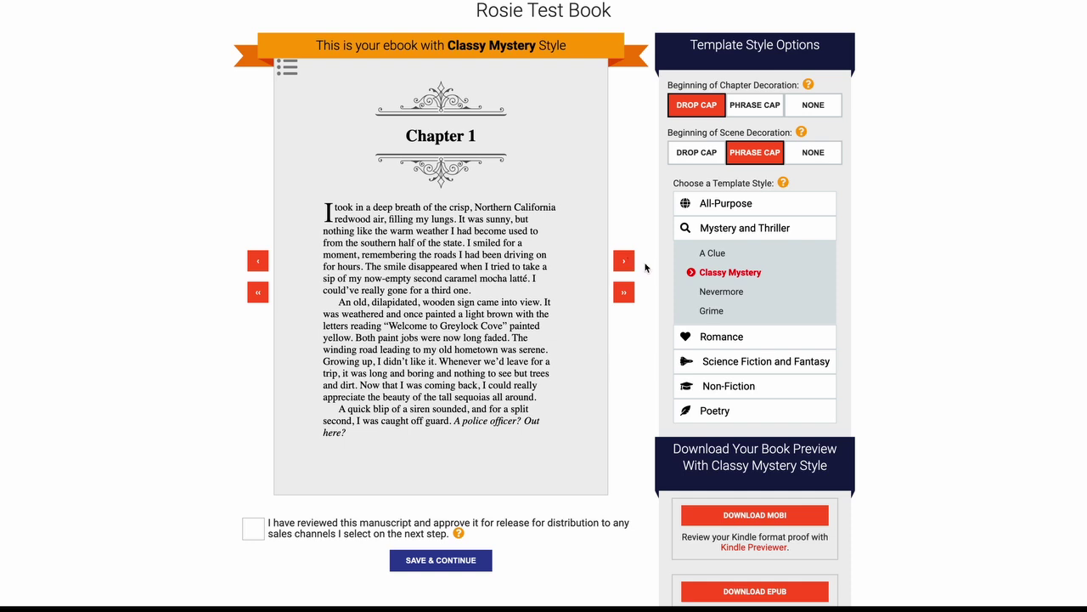
# Try the Nevermore, A Clue and Grime template styles, look at the Romance styles, and reapply Classy Mystery.
pyautogui.click(729, 293)
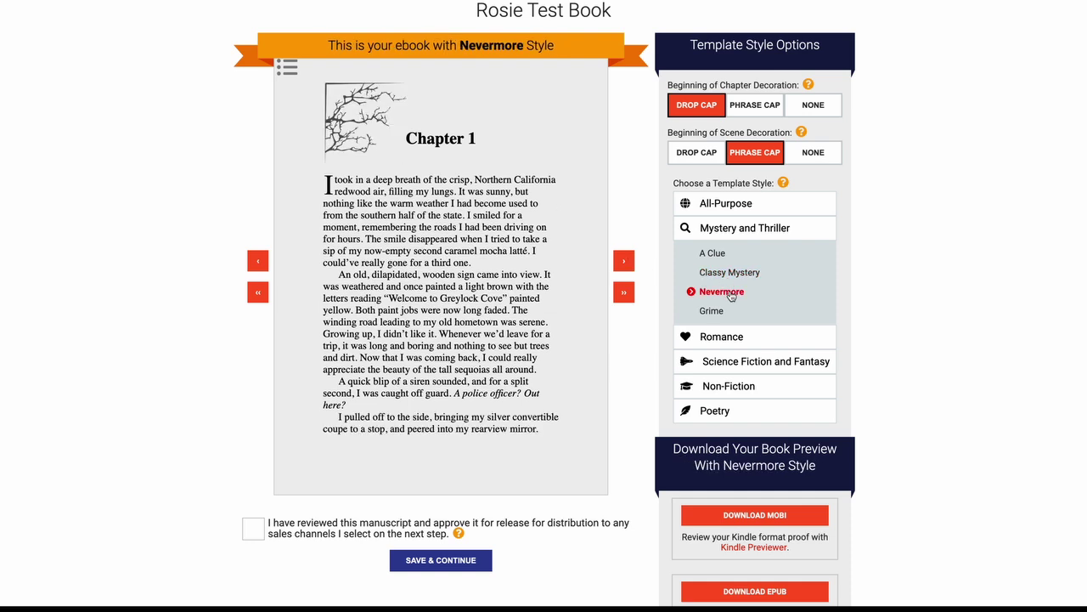
pyautogui.click(721, 257)
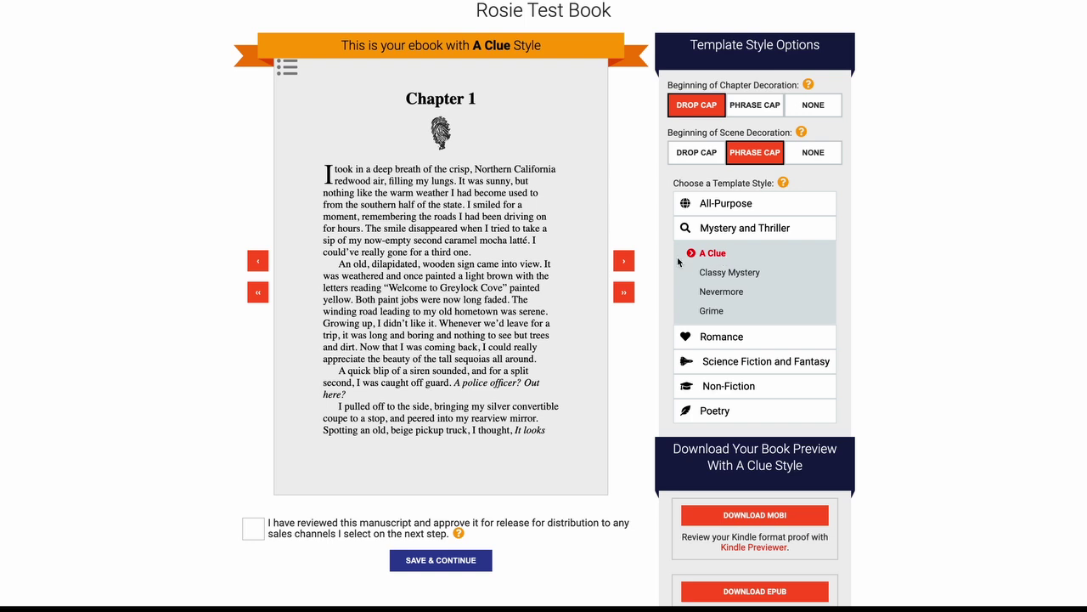
pyautogui.click(712, 311)
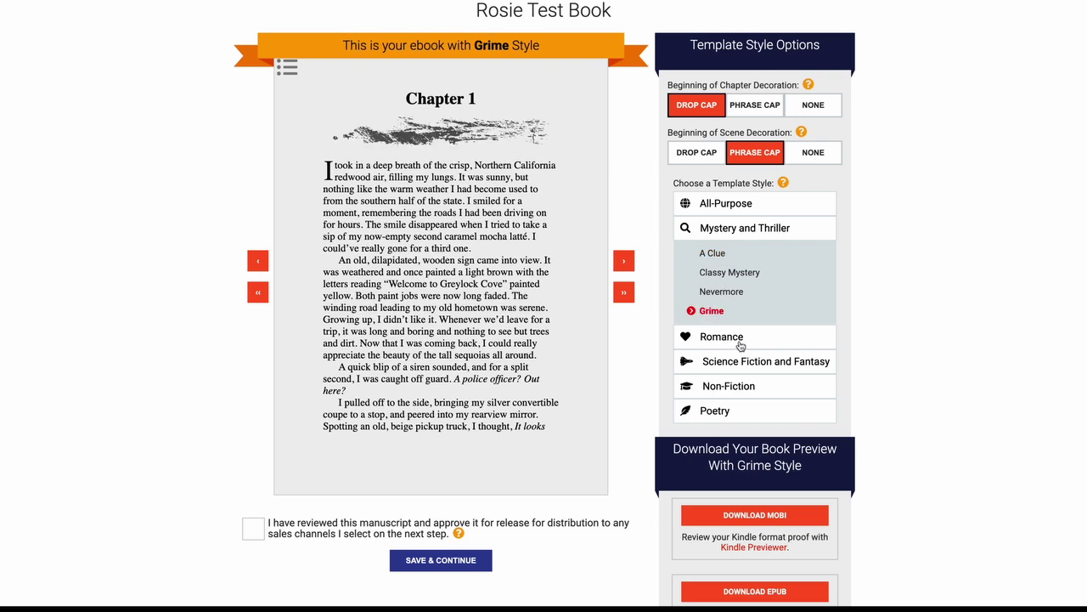
pyautogui.click(729, 340)
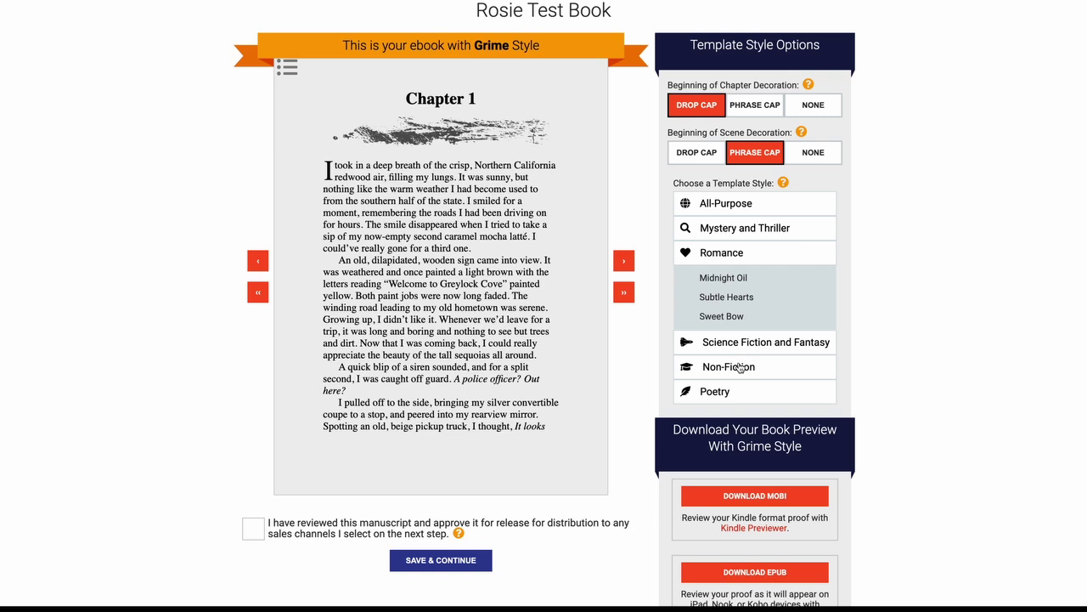
pyautogui.click(724, 231)
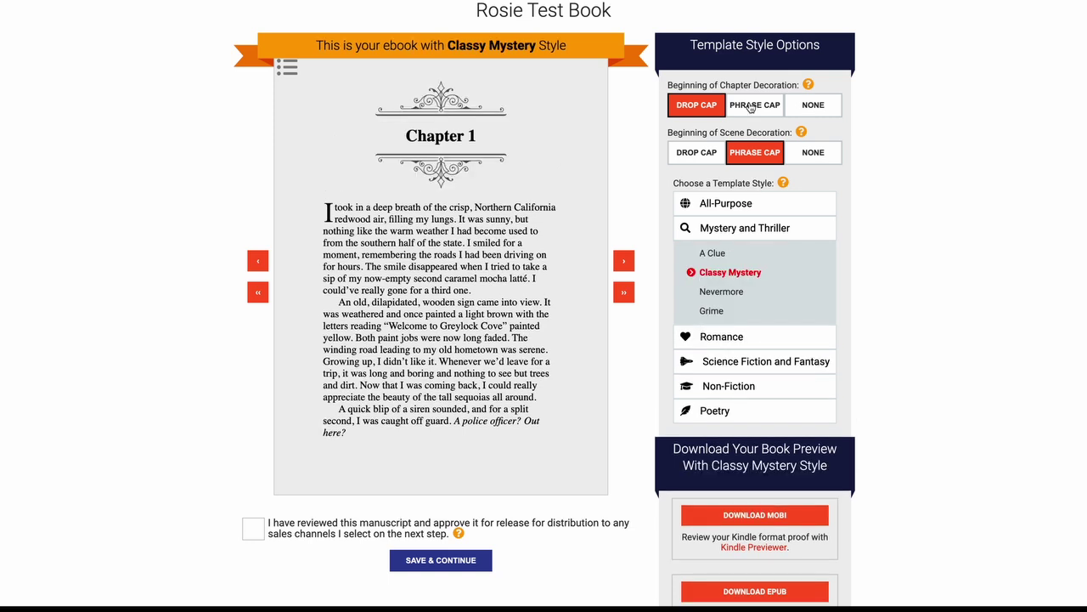
# Try the alternative decorations for the beginning of chapters and scenes, ending with None for both.
pyautogui.click(763, 106)
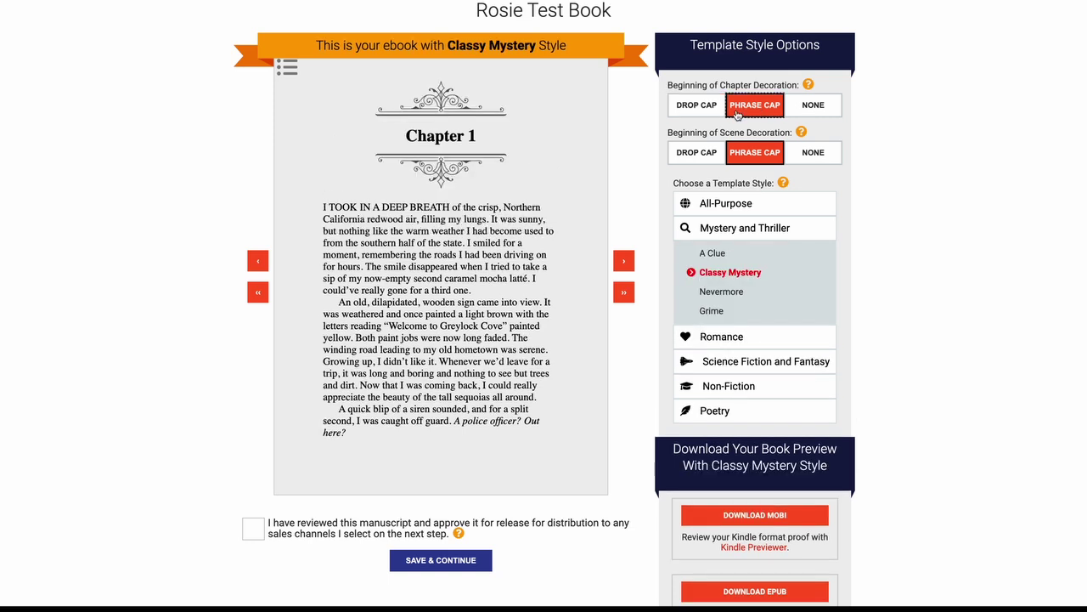
pyautogui.click(812, 109)
pyautogui.click(704, 156)
pyautogui.click(748, 156)
pyautogui.click(813, 155)
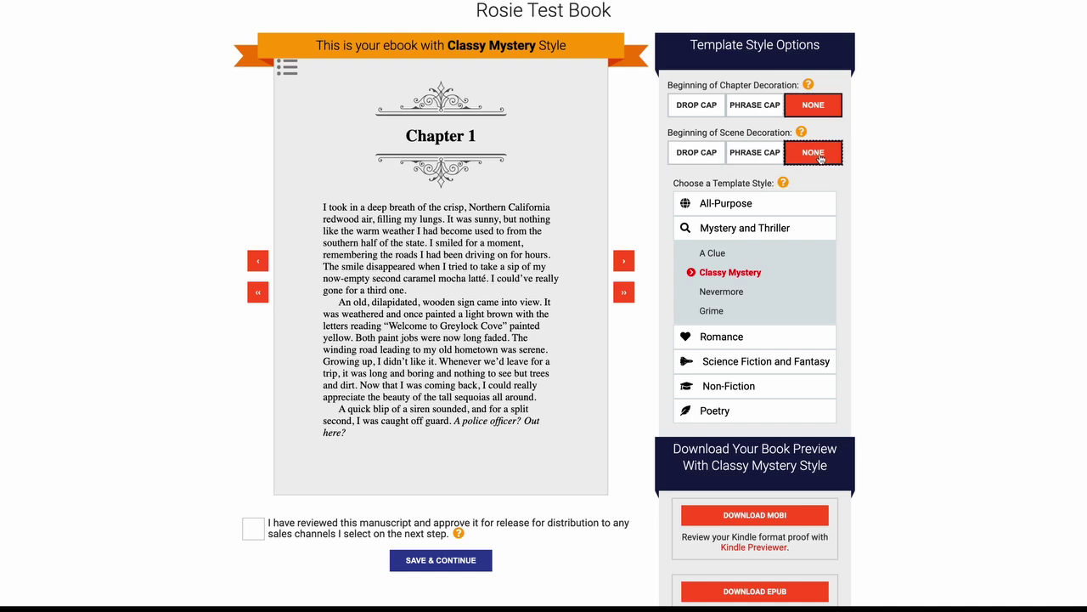
# Set both the beginning of chapter and beginning of scene decorations to Drop Cap.
pyautogui.click(762, 106)
pyautogui.click(761, 154)
pyautogui.click(712, 111)
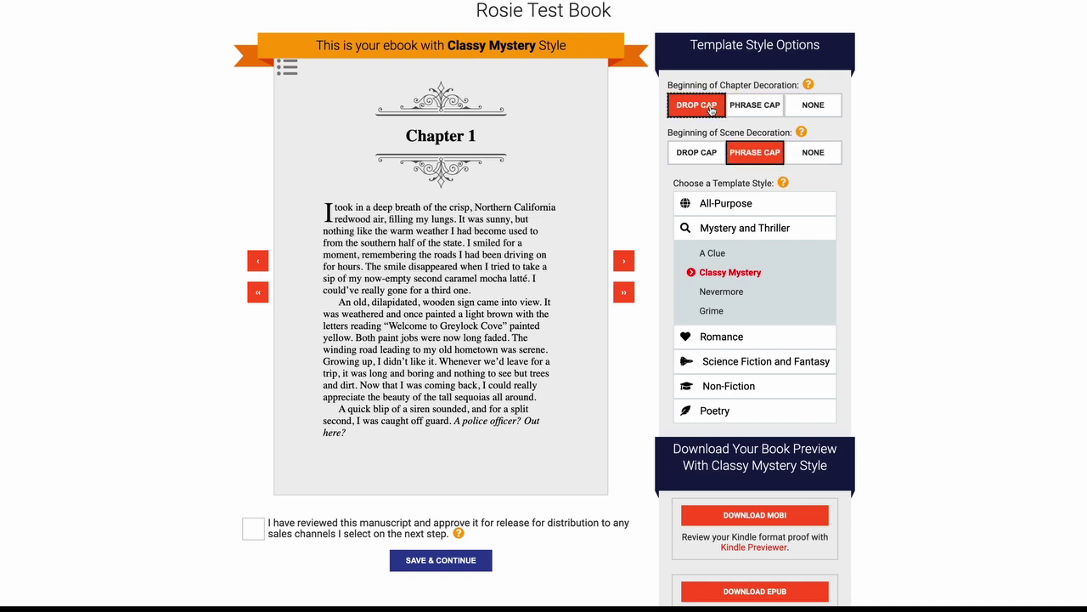
pyautogui.click(704, 157)
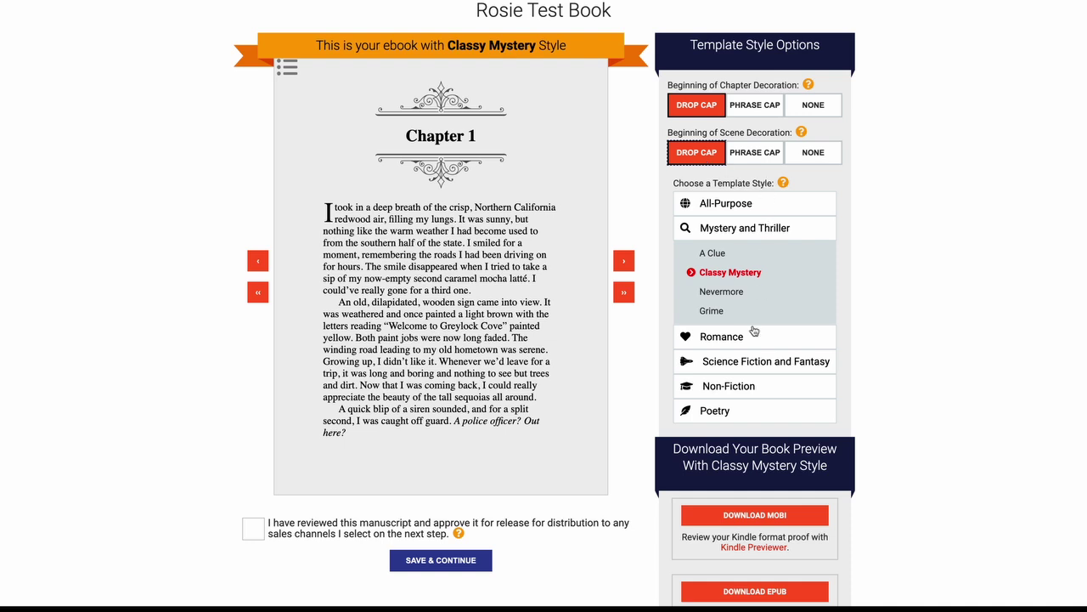
# Approve the reviewed manuscript for release to sales channels, and save the preview to continue to publishing.
pyautogui.scroll(-1, 668, 380)
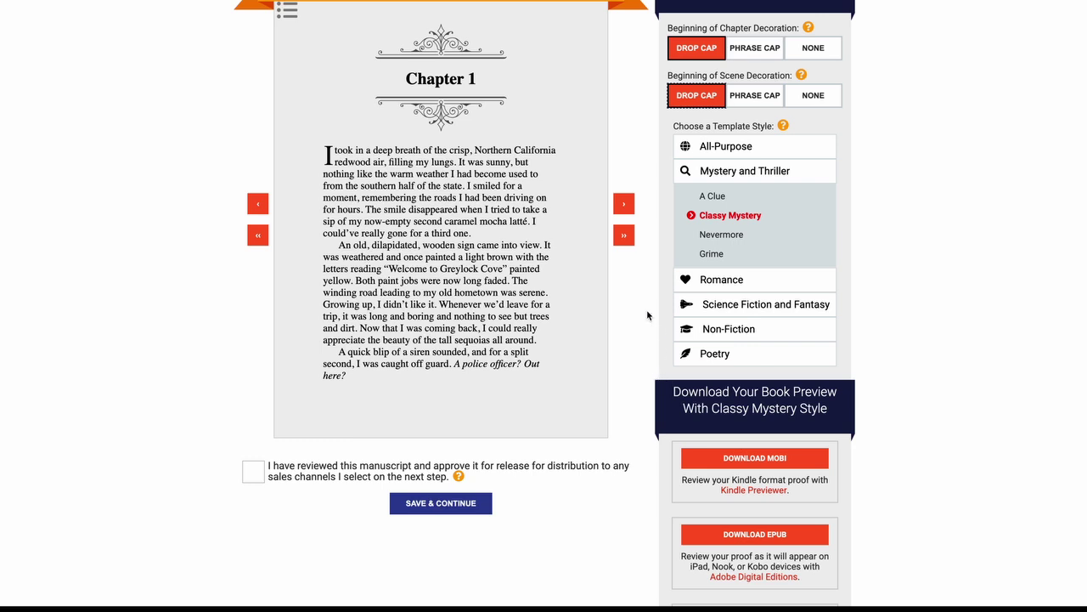
pyautogui.scroll(-1, 649, 314)
pyautogui.click(254, 410)
pyautogui.scroll(-1, 609, 415)
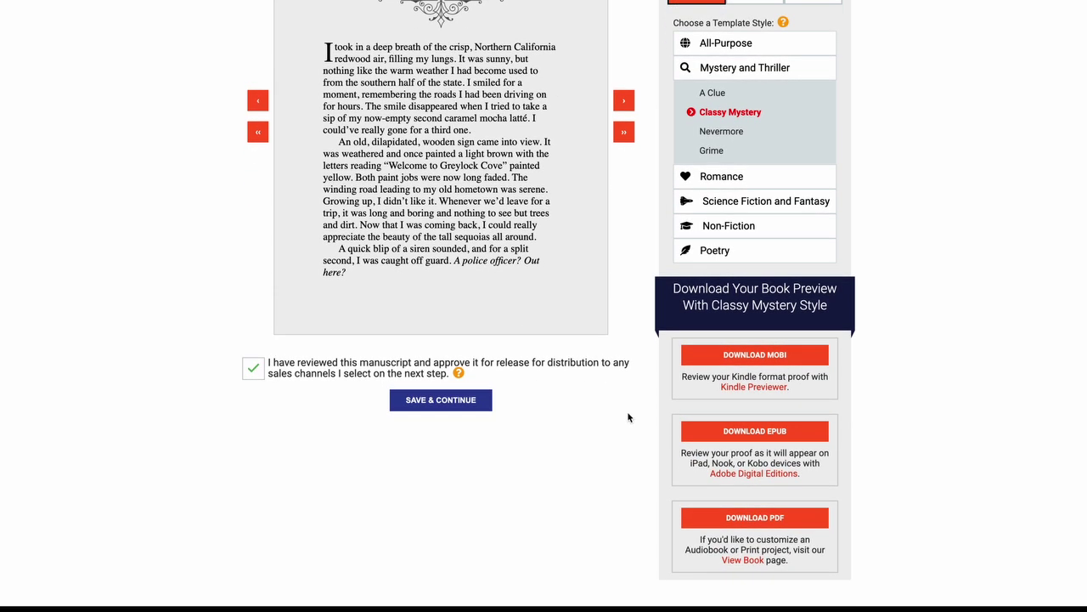
pyautogui.scroll(-1, 642, 401)
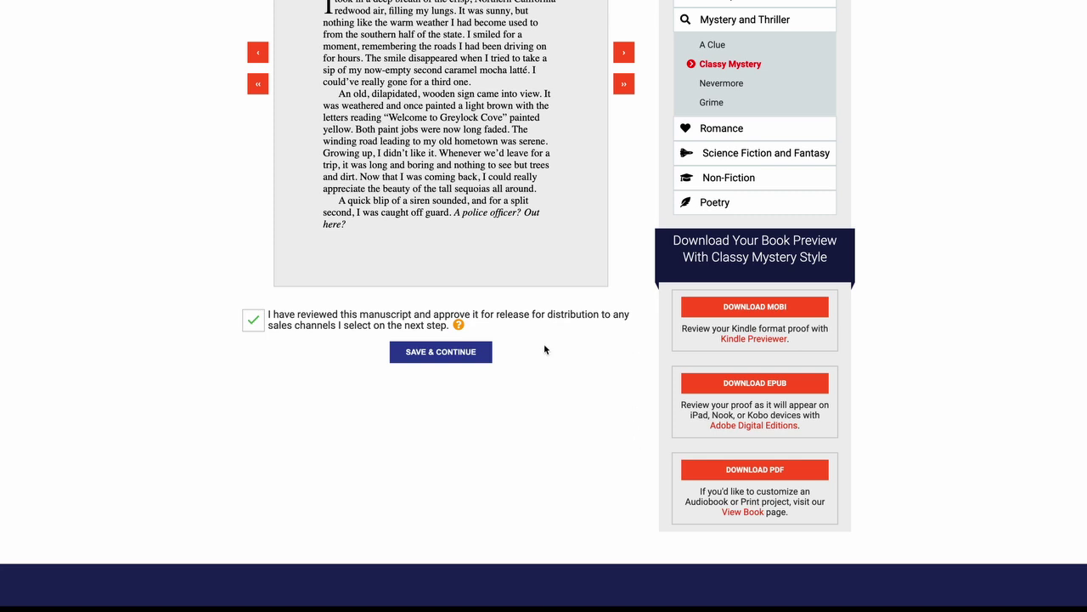
pyautogui.scroll(3, 553, 350)
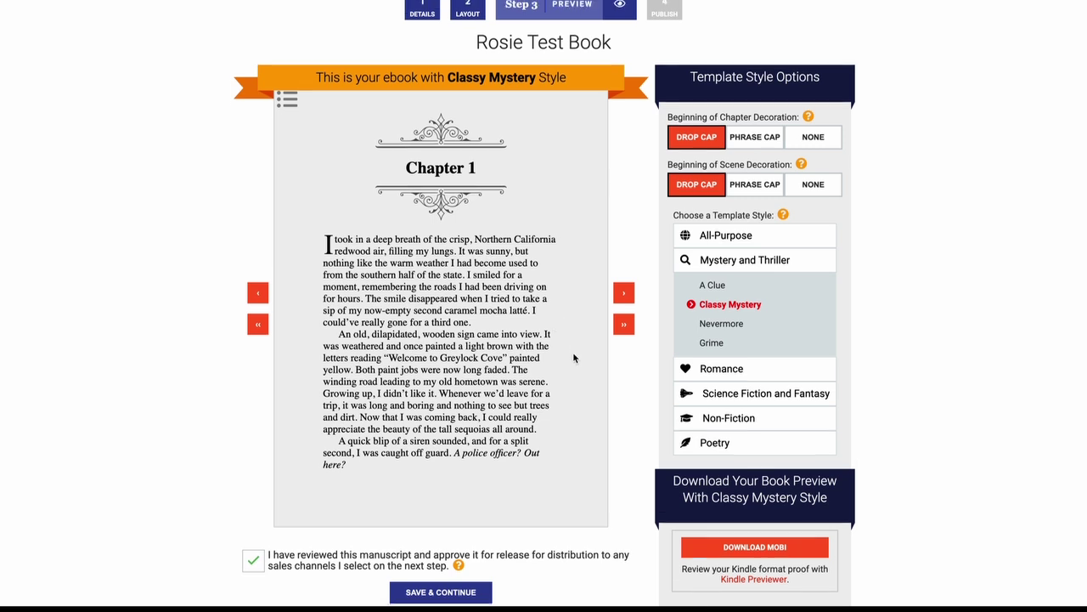
pyautogui.scroll(-1, 553, 327)
pyautogui.click(439, 527)
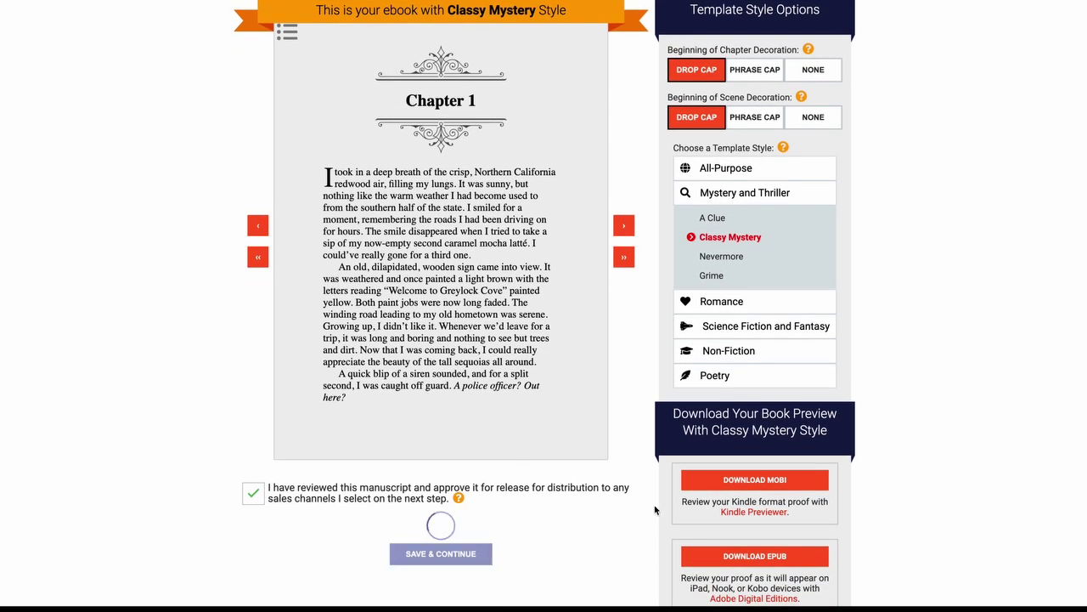
# Review the digital stores and subscription services offered for distributing the ebook on the Publish page.
pyautogui.scroll(-2, 784, 326)
pyautogui.scroll(1, 785, 328)
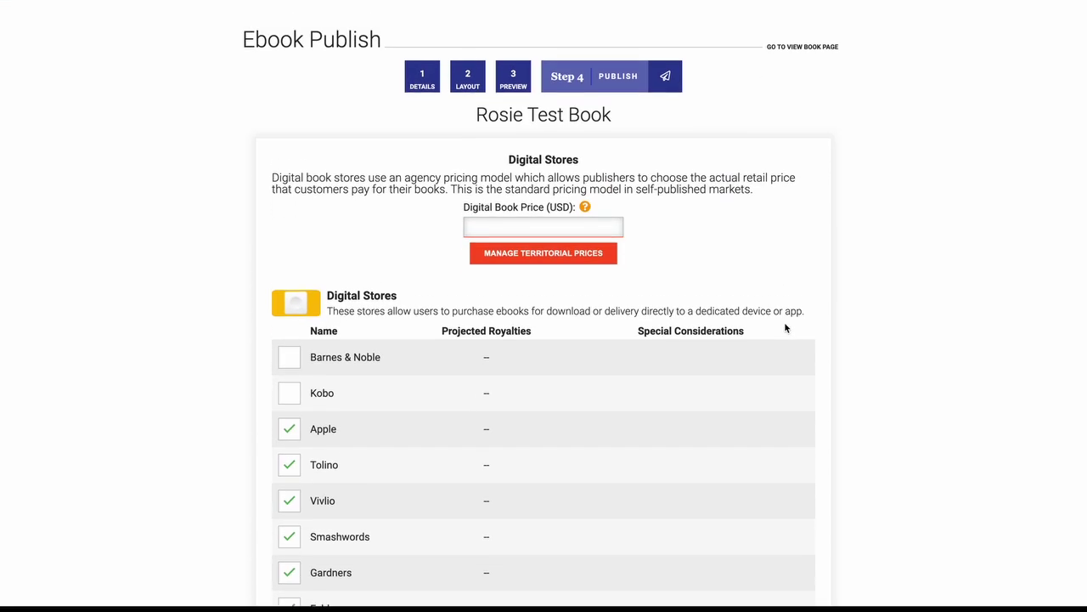
pyautogui.scroll(-5, 785, 328)
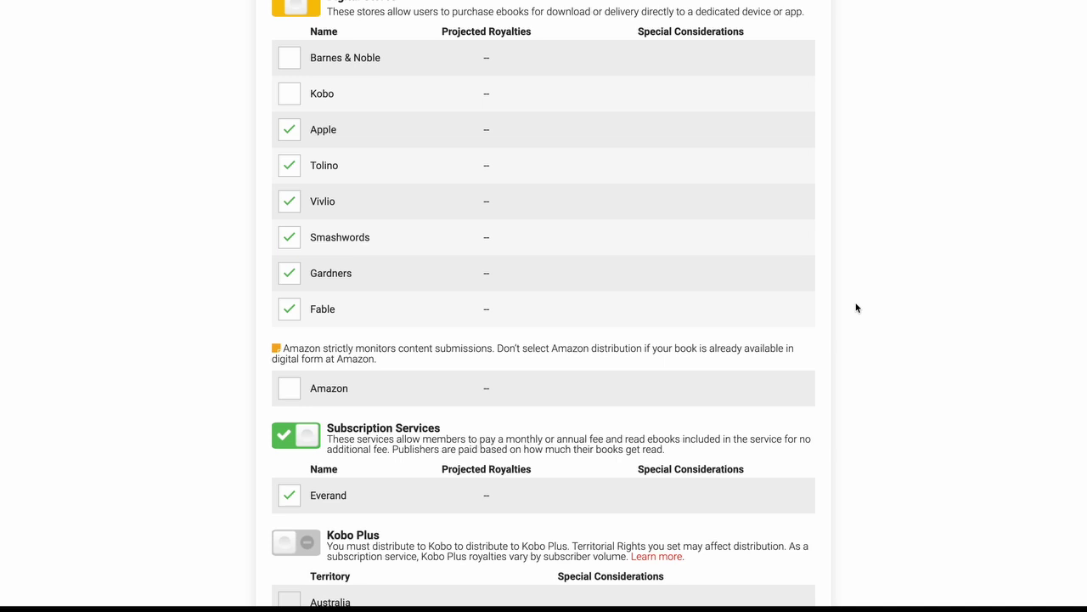
pyautogui.scroll(2, 857, 308)
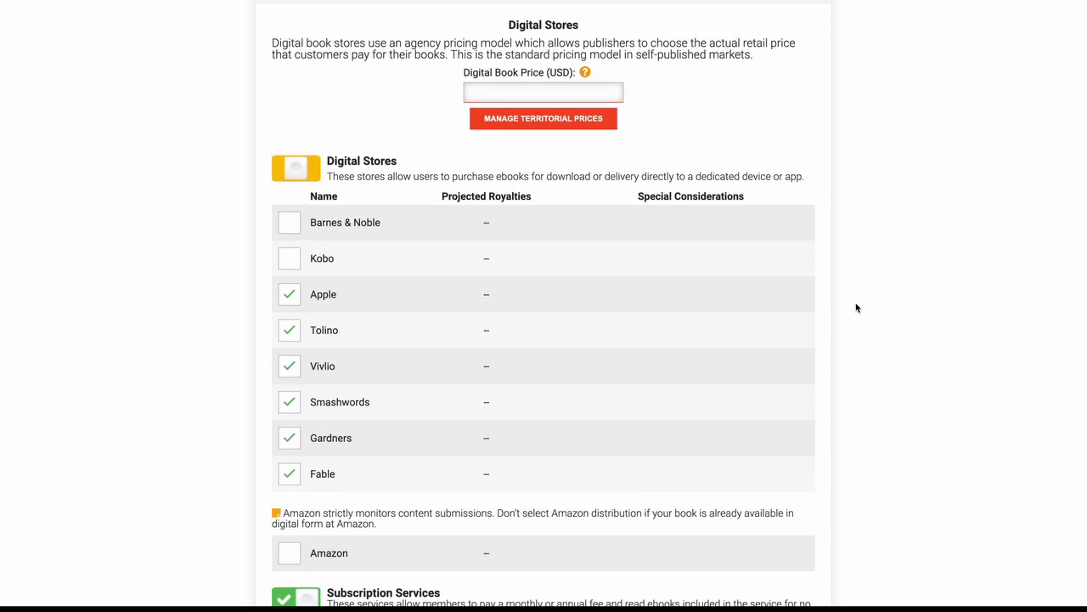
pyautogui.scroll(3, 856, 307)
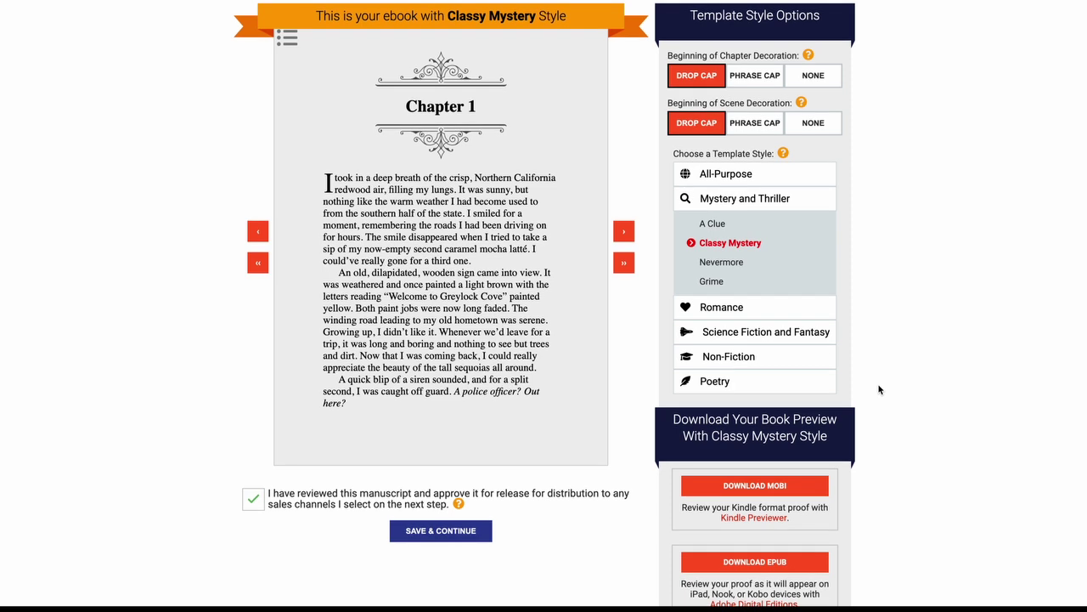
# Look over Chapter 1 in the book's full-screen proof, and exit it back to the ebook preview.
pyautogui.scroll(-1, 880, 390)
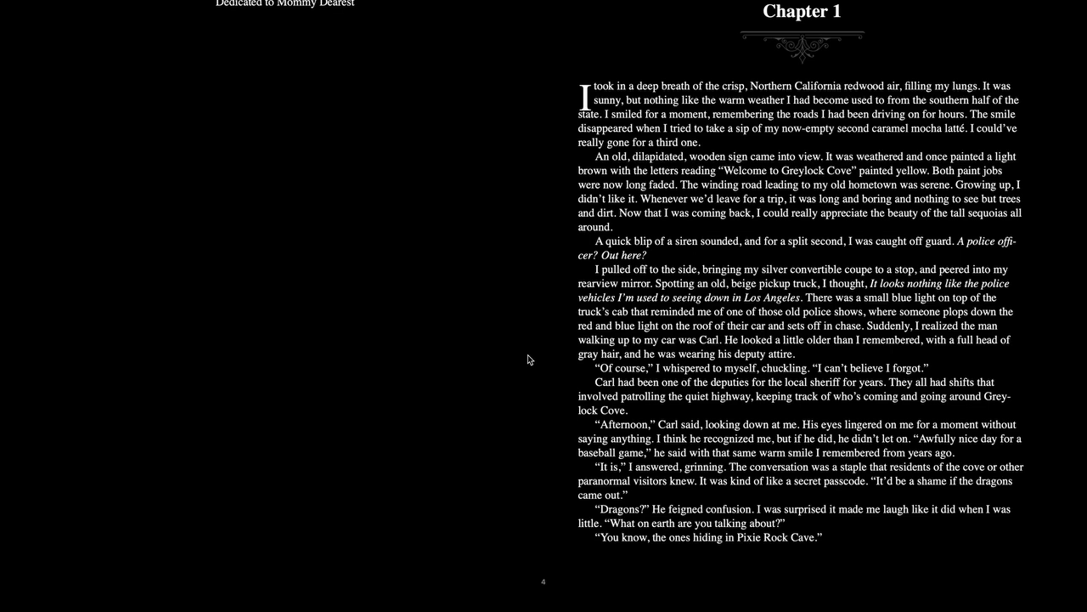
pyautogui.press('Escape')
pyautogui.scroll(-1, 1073, 583)
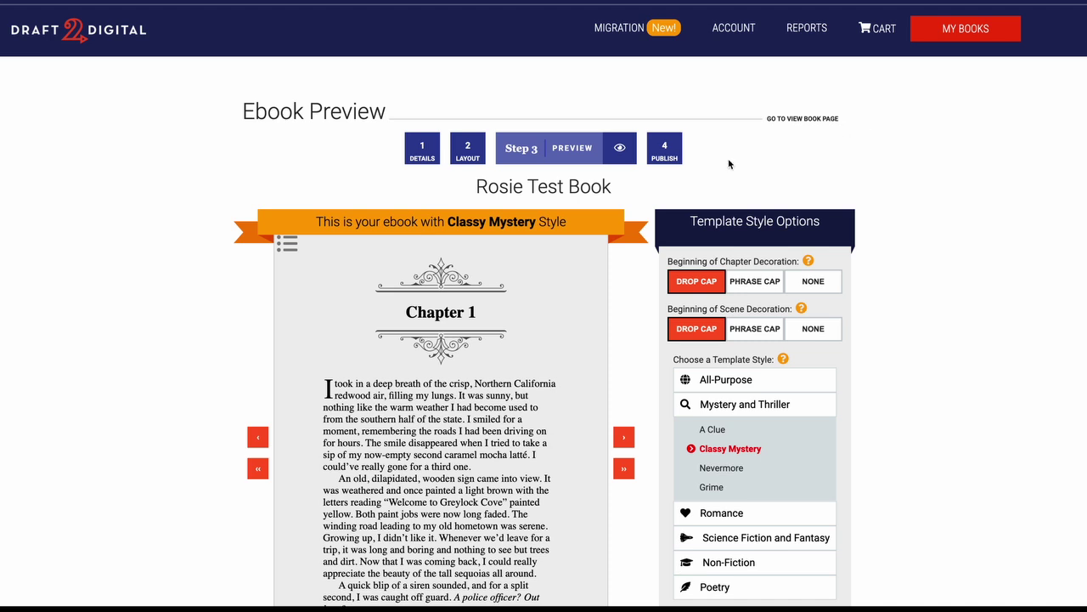
# Return to the Publish step and examine the pricing, digital store, Amazon, subscription service and Kobo Plus territory options.
pyautogui.click(662, 153)
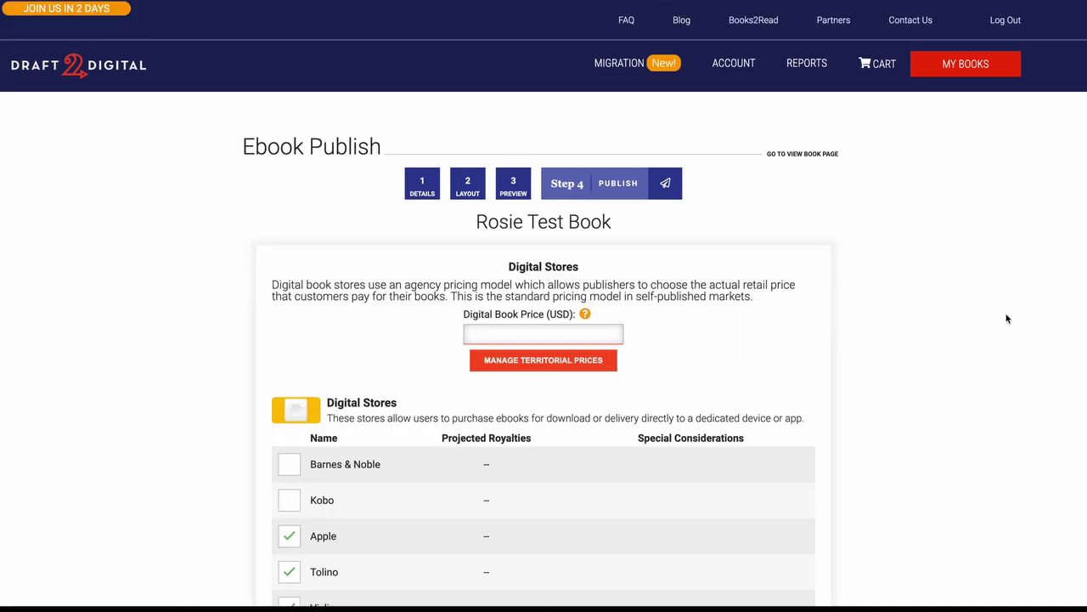
pyautogui.scroll(-3, 1085, 497)
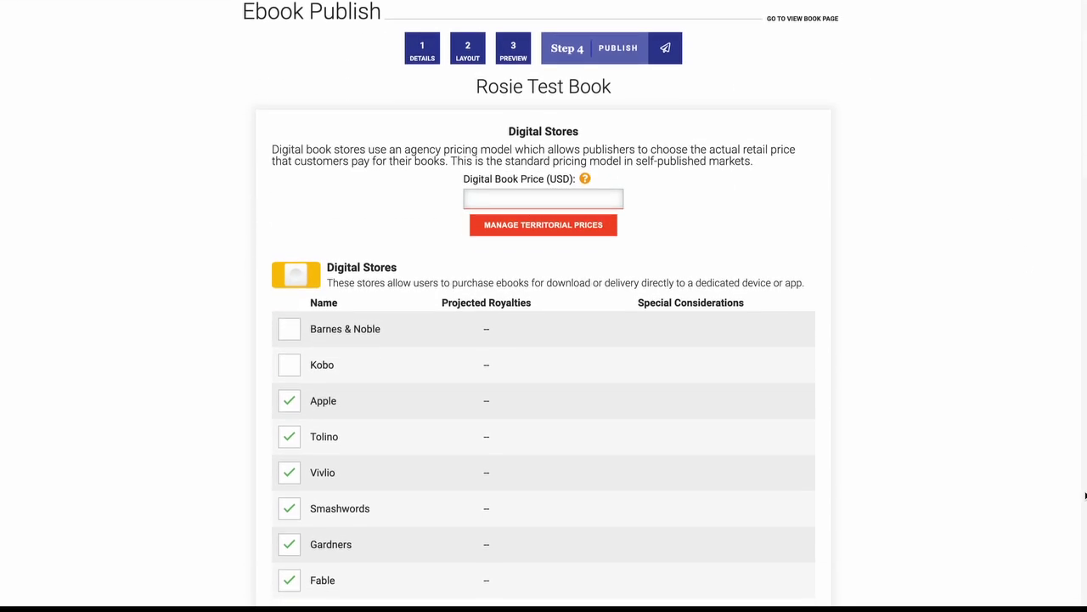
pyautogui.scroll(-1, 1085, 496)
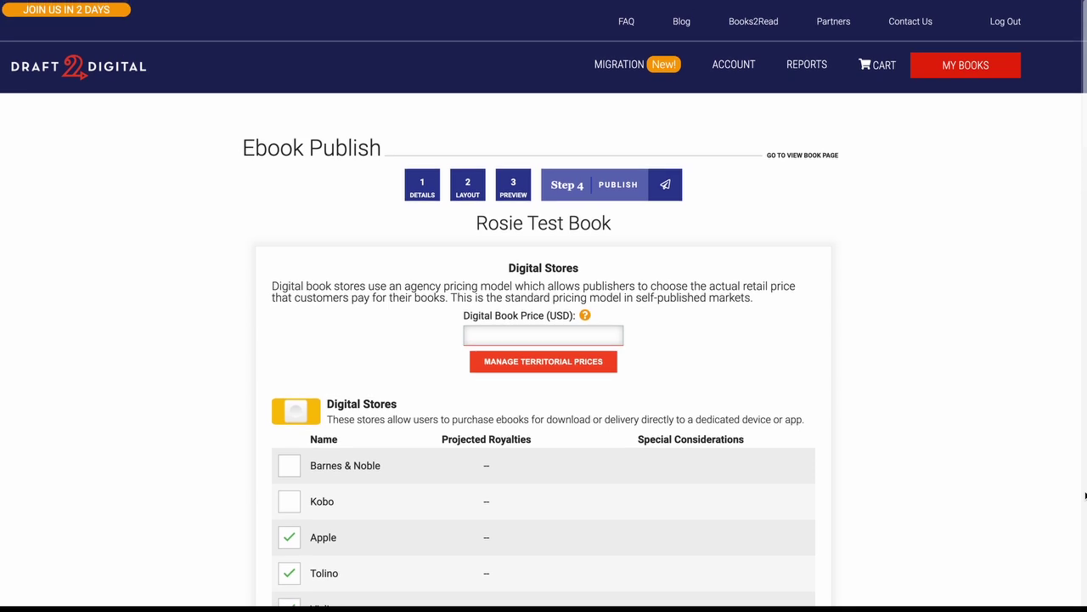
pyautogui.scroll(-3, 1085, 496)
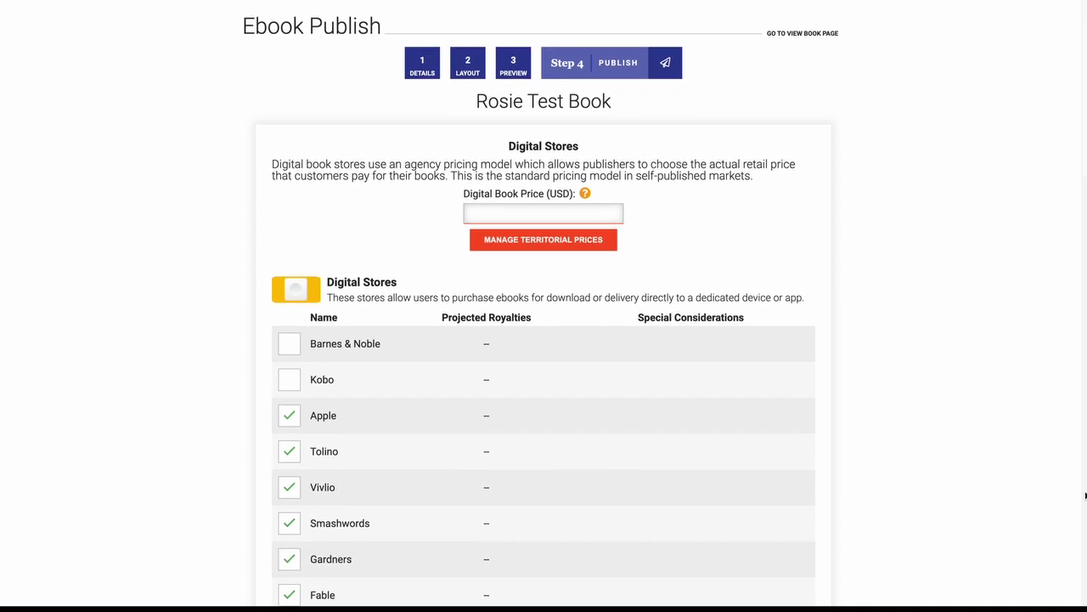
pyautogui.scroll(-2, 1085, 497)
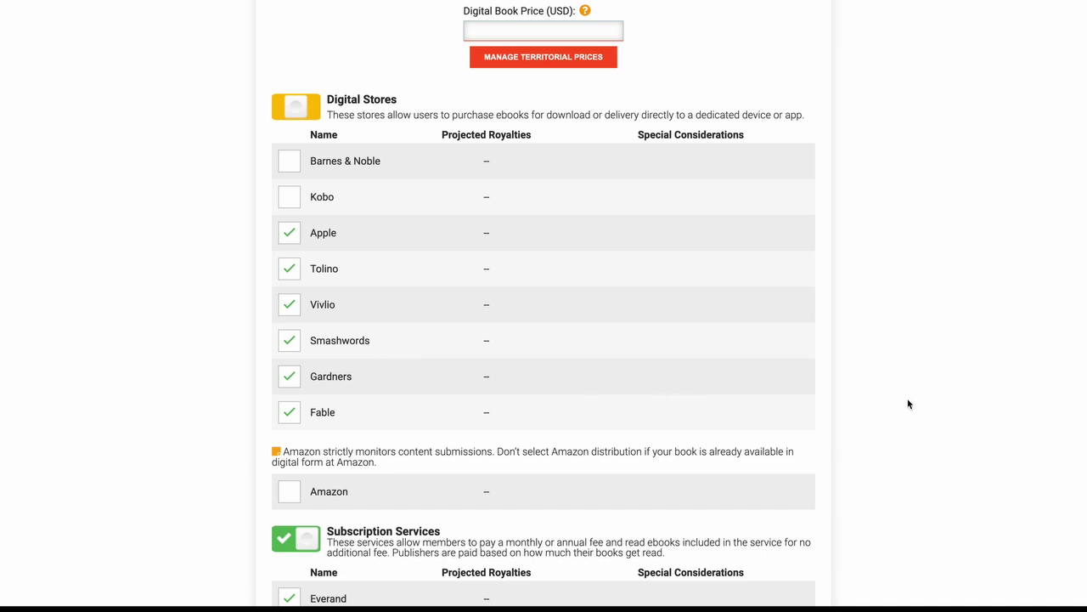
pyautogui.scroll(-5, 908, 404)
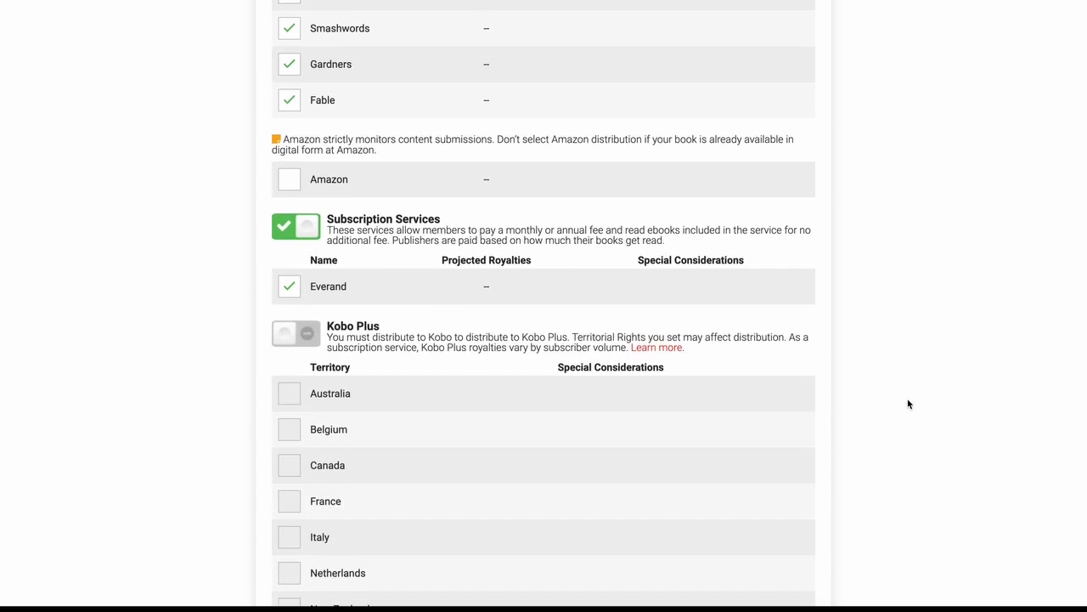
pyautogui.scroll(2, 908, 404)
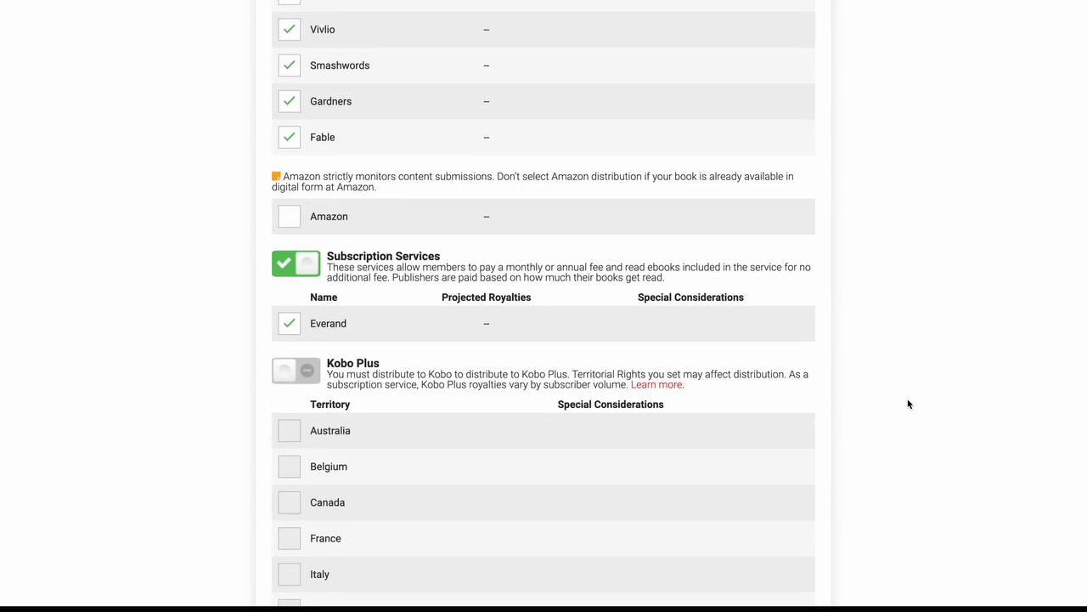
pyautogui.scroll(-1, 908, 404)
pyautogui.scroll(4, 909, 404)
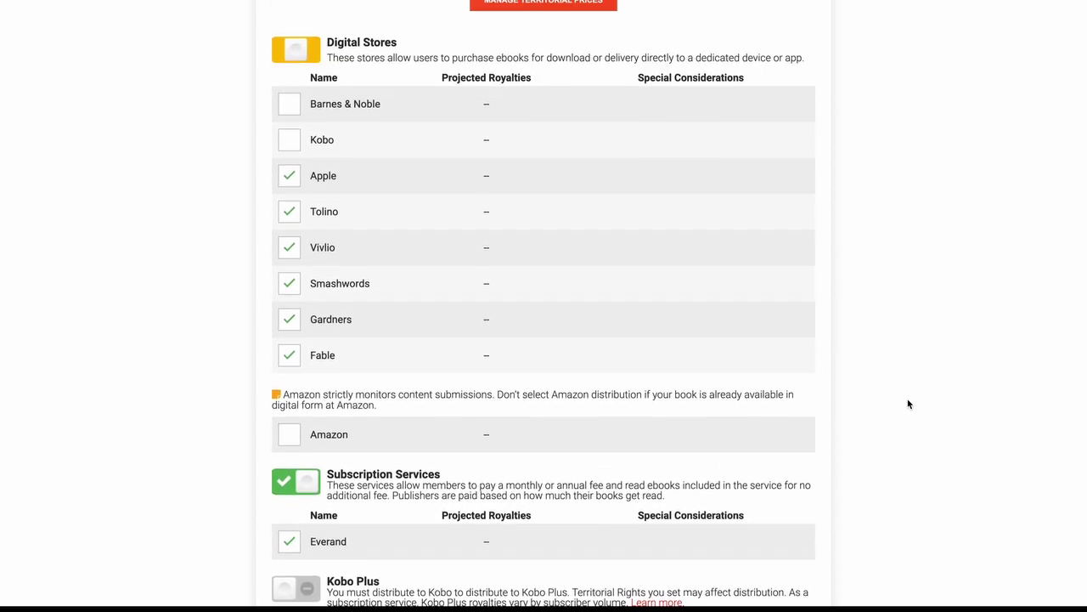
pyautogui.scroll(-3, 908, 404)
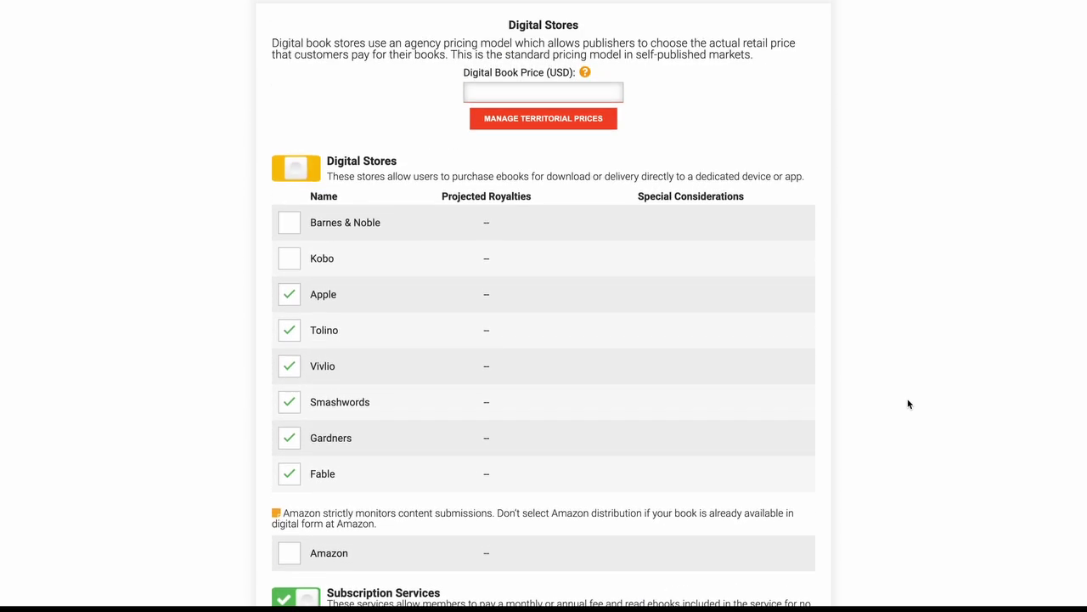
pyautogui.scroll(-1, 908, 404)
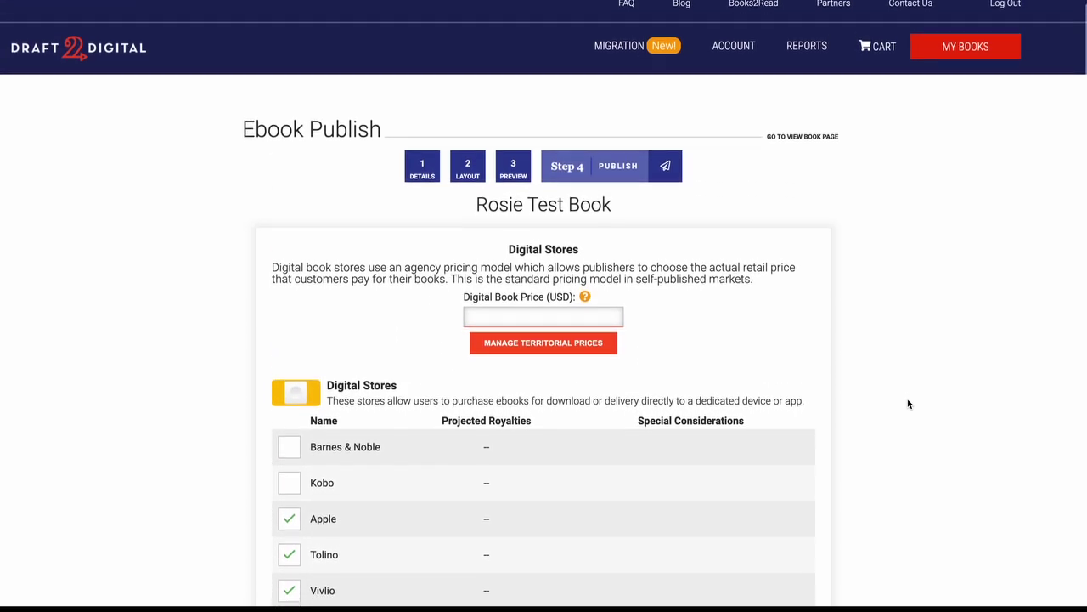